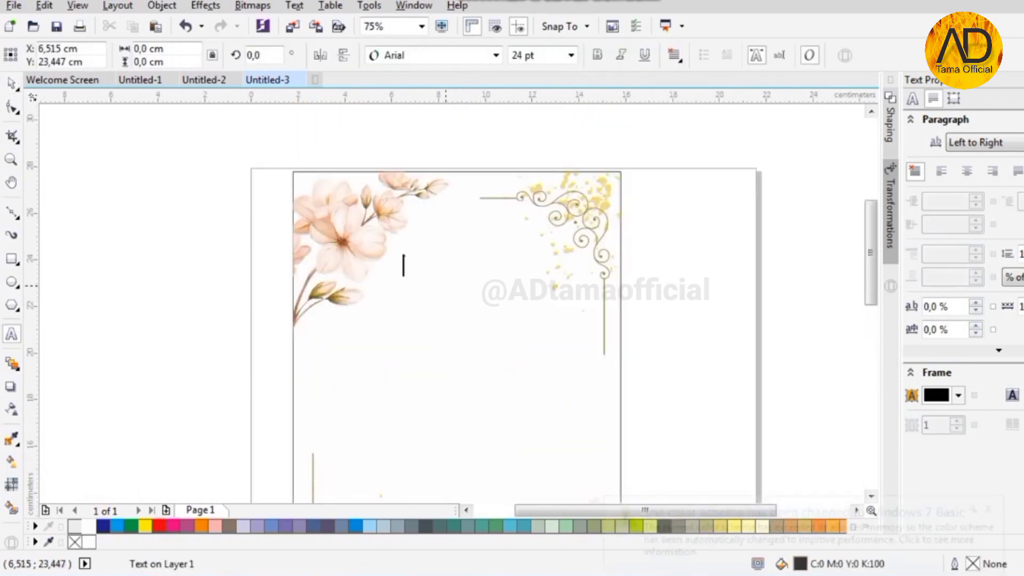
- Type the title 'Walimatul Khitan' and convert it to Title Case
scroll(466, 270, "up", 1)
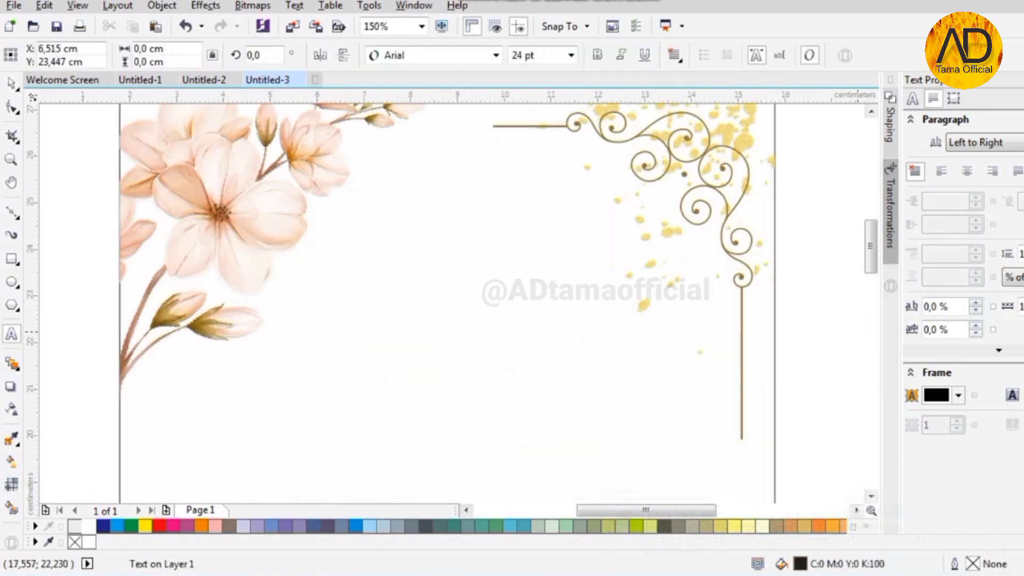
type("wALIMATUL")
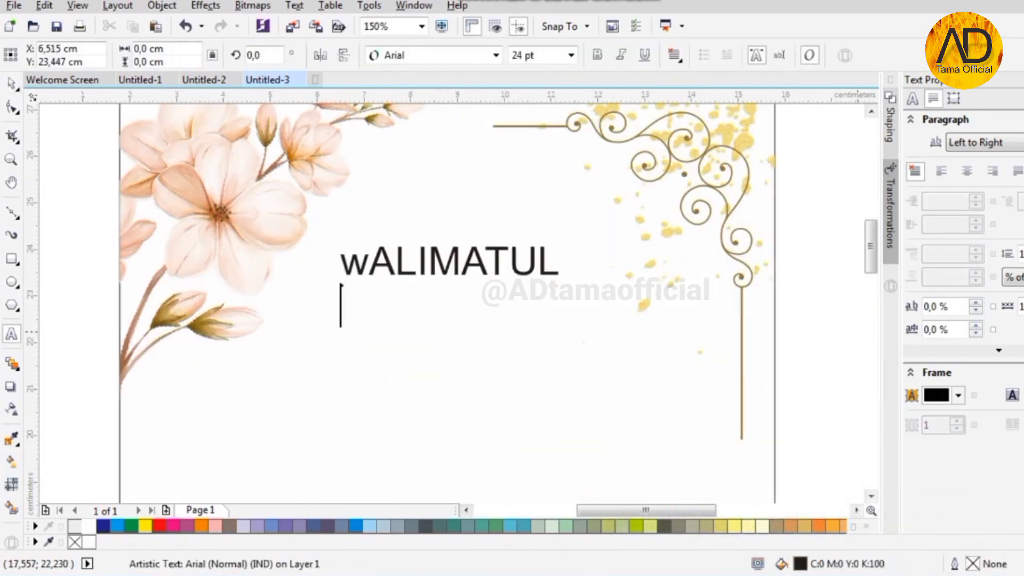
key("ctrl+a")
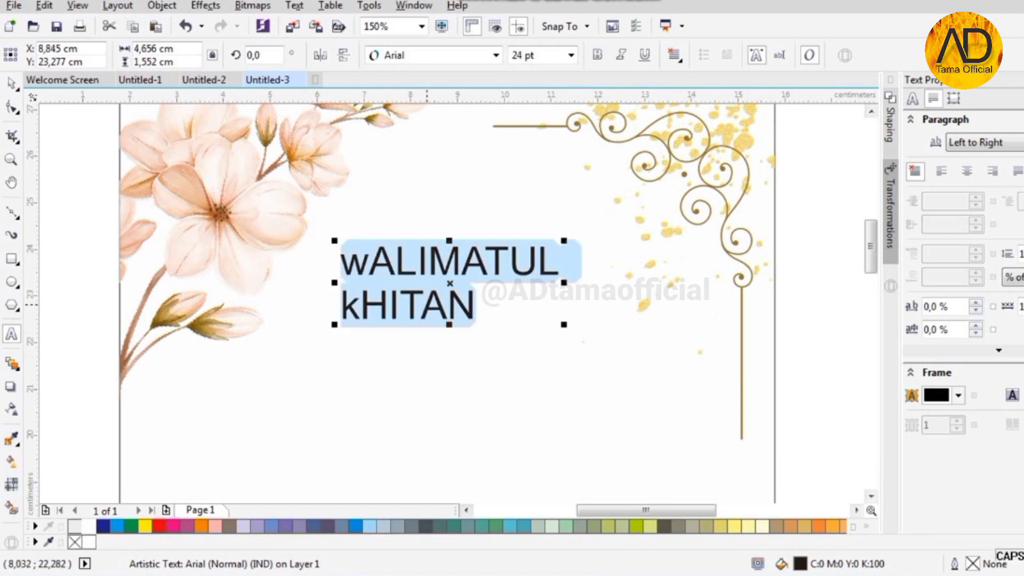
right_click(454, 307)
mouse_move(491, 162)
left_click(662, 219)
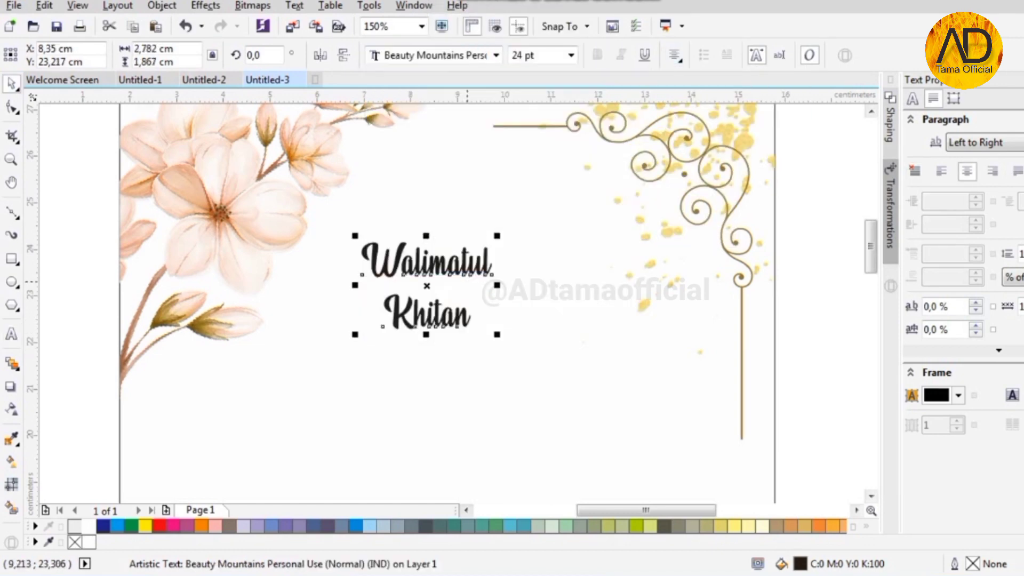
- Set the title to 36 pt and join Khitan onto the first line
left_click(570, 55)
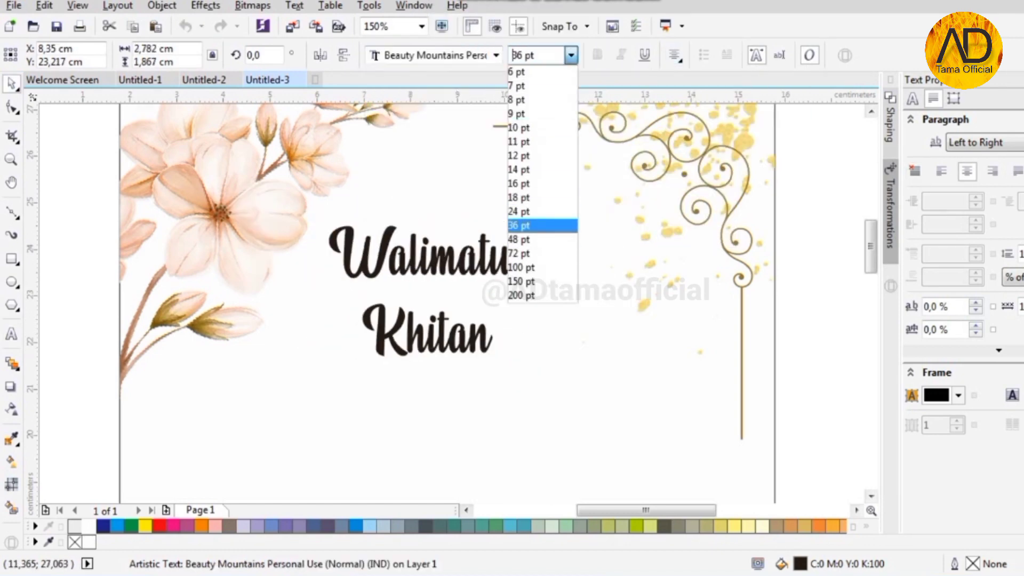
left_click(528, 222)
key("F3")
scroll(1020, 254, "down", 8)
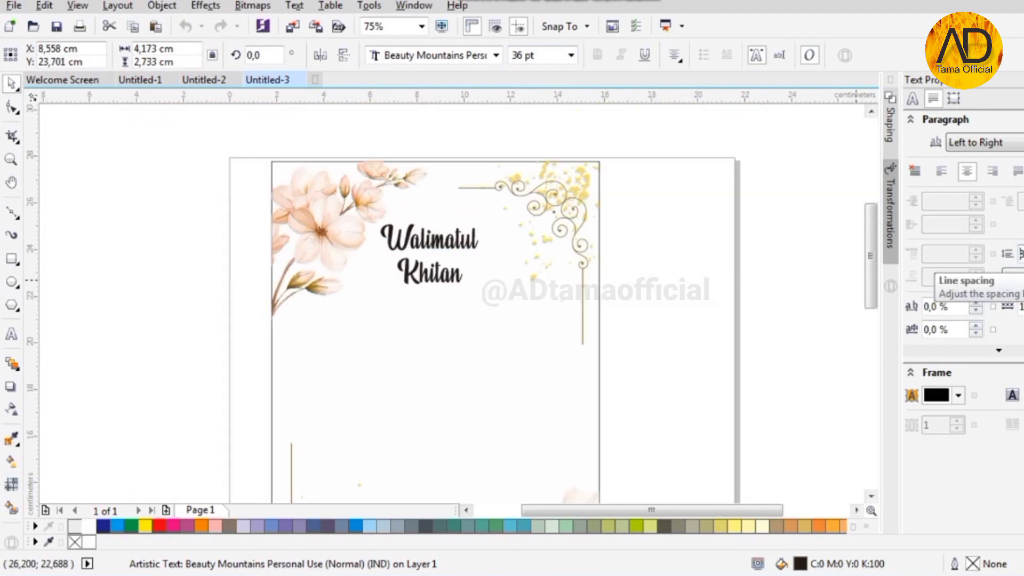
scroll(399, 273, "up", 1)
double_click(410, 261)
key("BackSpace")
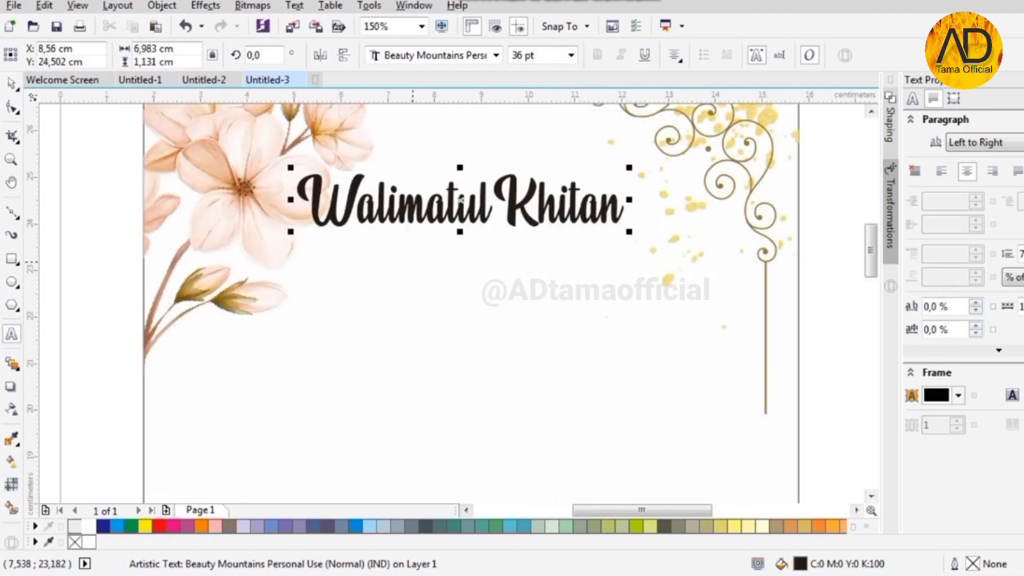
left_click(12, 83)
- Centre the title horizontally on the cover and move it slightly lower
scroll(446, 240, "down", 1)
left_click(456, 362, "shift")
key("c")
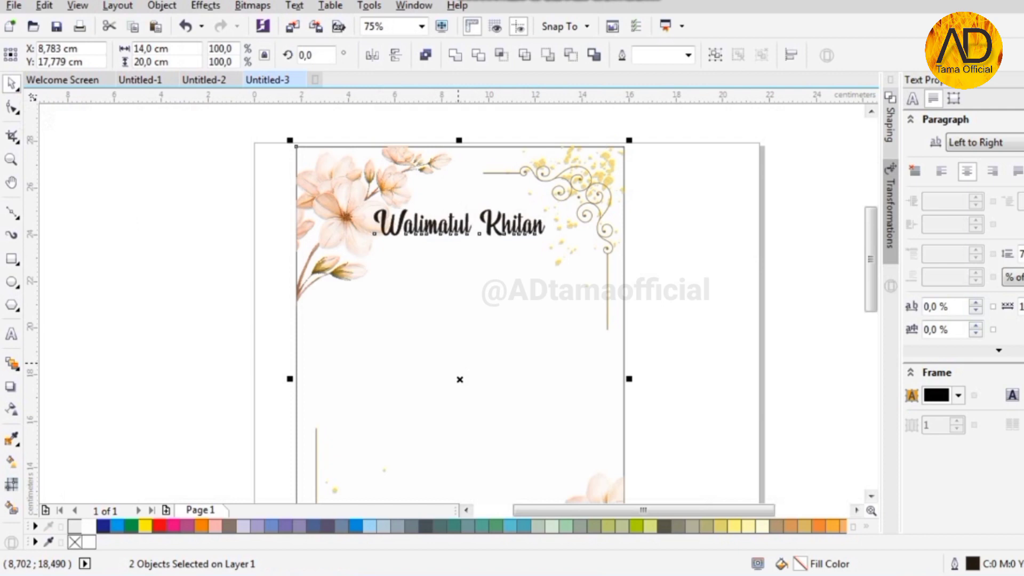
key("Escape")
left_click_drag(459, 215, 459, 241)
scroll(460, 231, "down", 1)
scroll(467, 255, "up", 2)
key("F8")
left_click(310, 246)
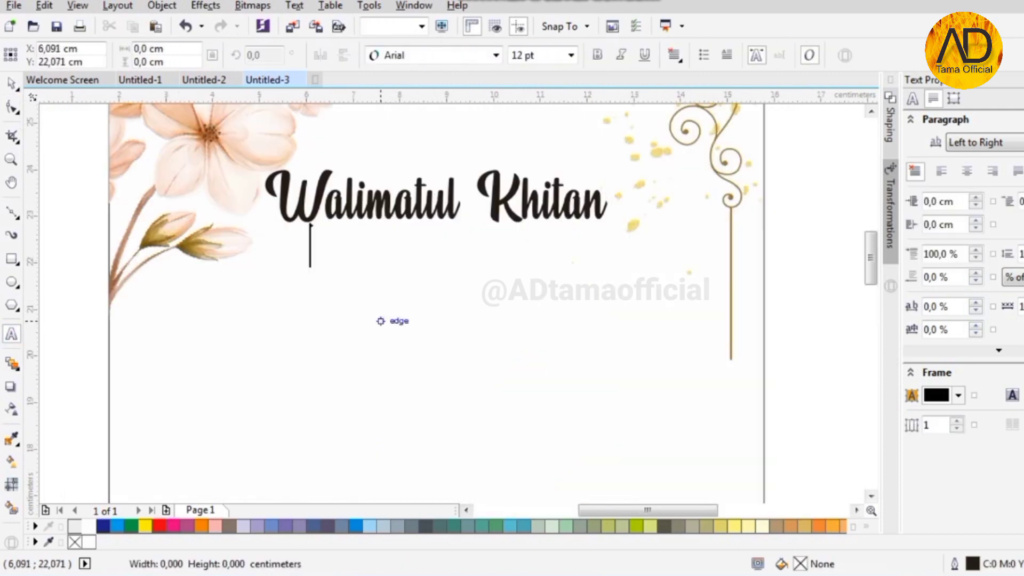
- Type the date 'Sabtu, 30 Juni 2025' in Baskerville Old Face 12 pt
type("Sabtu, 30 Juni 2025")
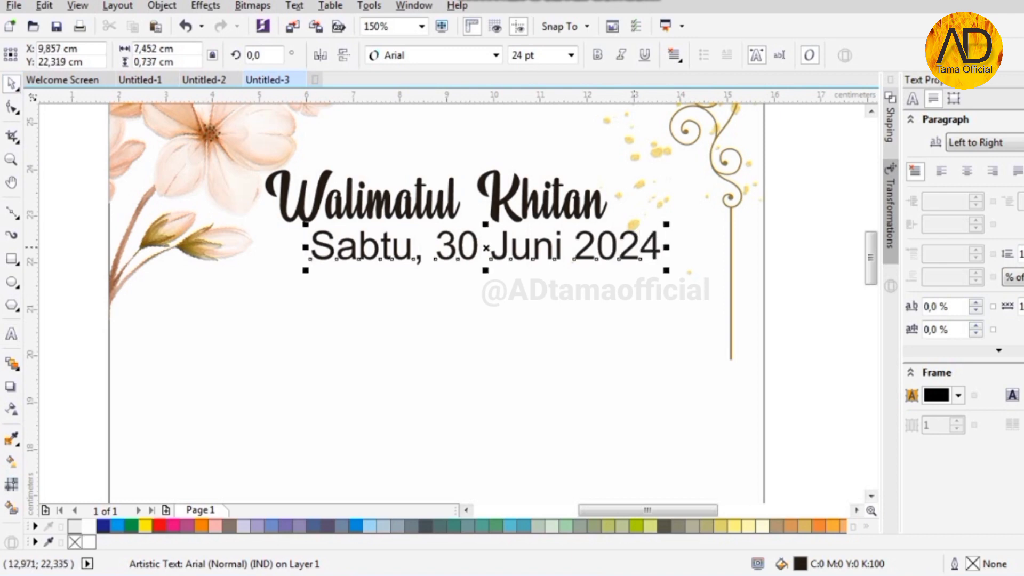
left_click(494, 55)
left_click(546, 256)
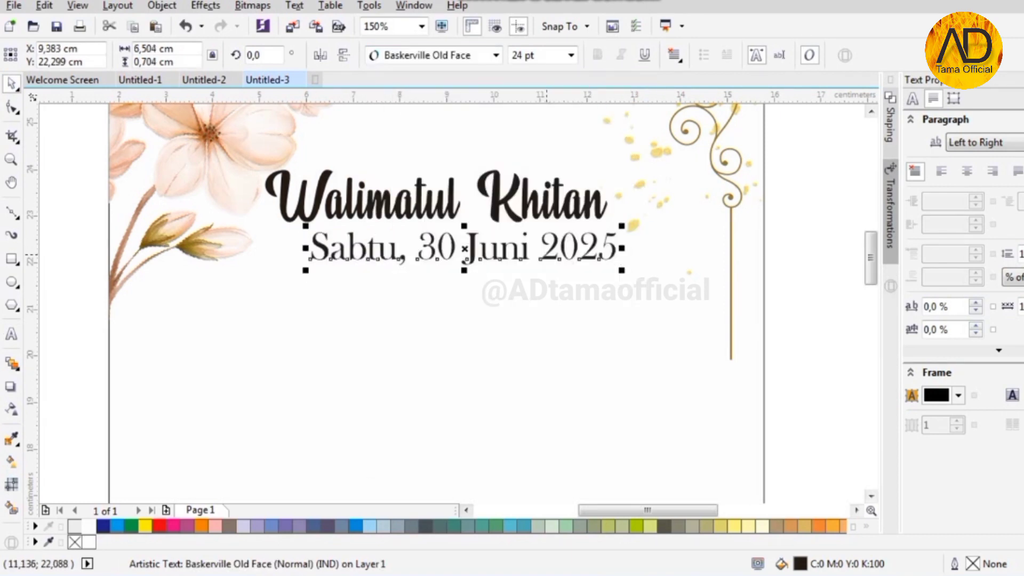
left_click(571, 55)
left_click(533, 155)
- Centre the date on the cover and move it up just under the title
left_click(386, 291, "shift")
key("c")
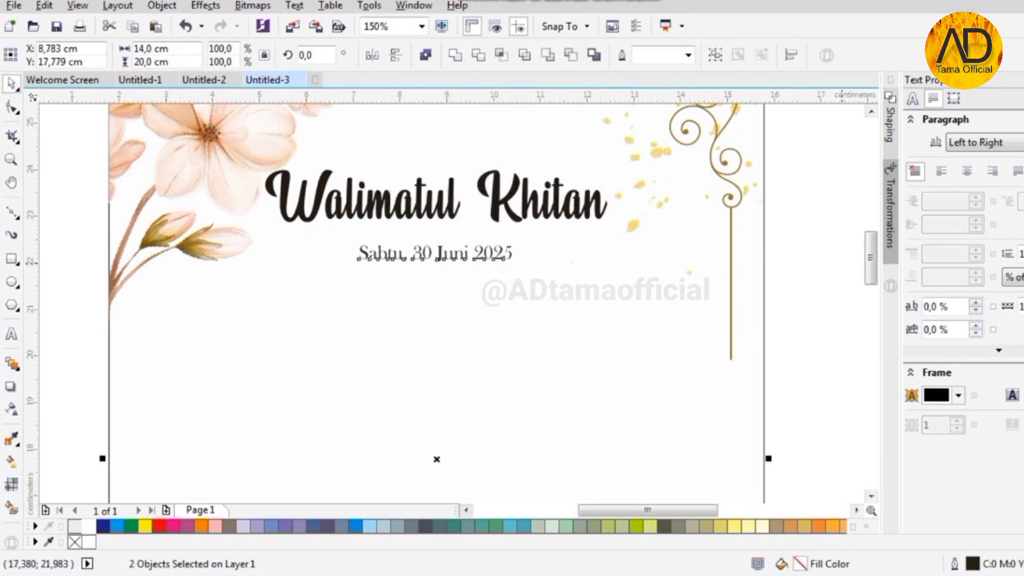
left_click(837, 263)
scroll(448, 249, "up", 2)
left_click_drag(420, 277, 420, 215)
scroll(457, 225, "down", 2)
scroll(440, 182, "up", 1)
scroll(440, 182, "down", 1)
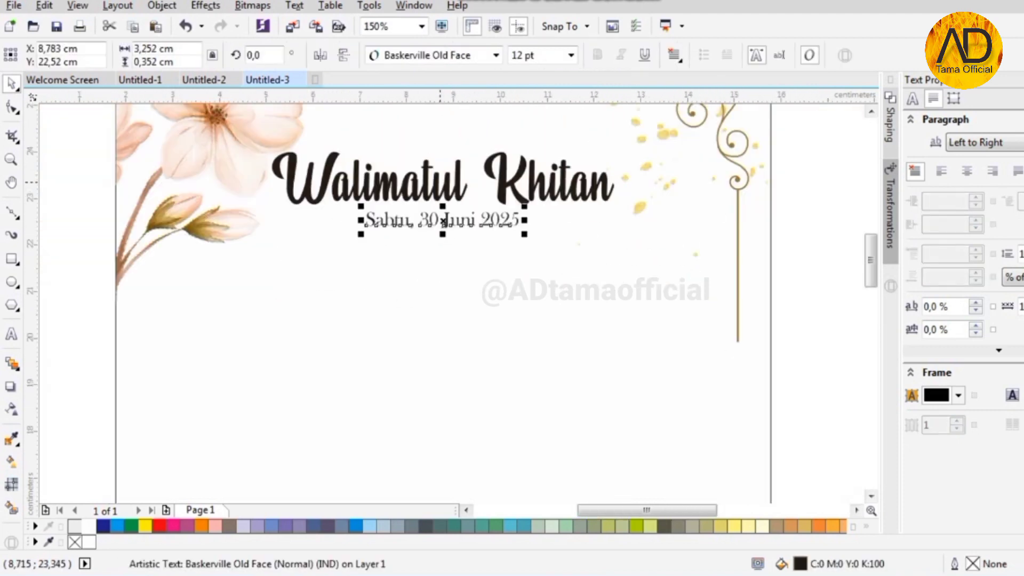
scroll(440, 181, "down", 1)
- Draw a 6,9 × 4,0 cm rectangle near the bottom of the cover
scroll(440, 182, "down", 2)
key("F6")
mouse_move(370, 365)
left_mouse_down()
mouse_move(445, 416)
mouse_move(471, 419)
left_mouse_up()
type("5")
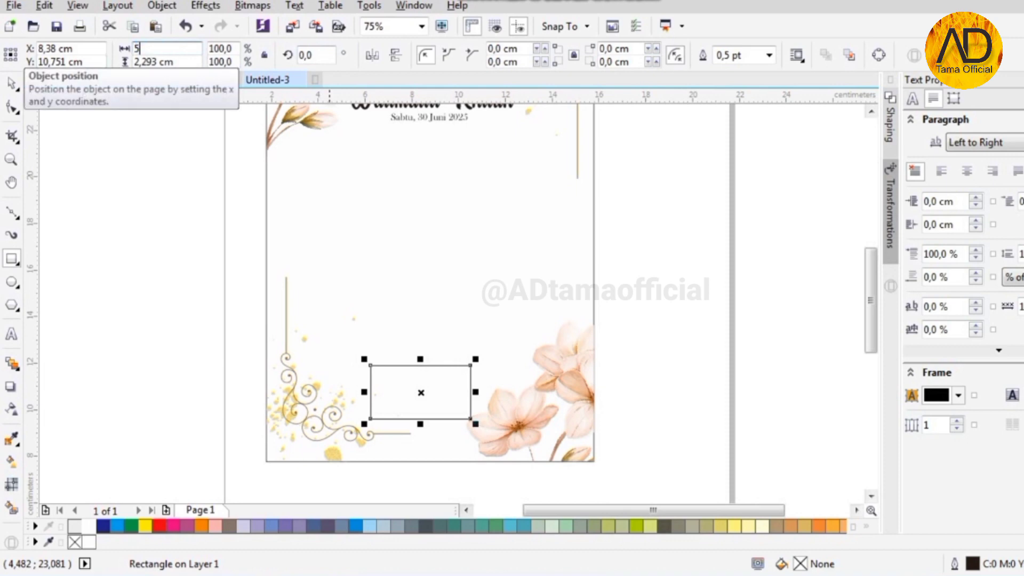
type(",9")
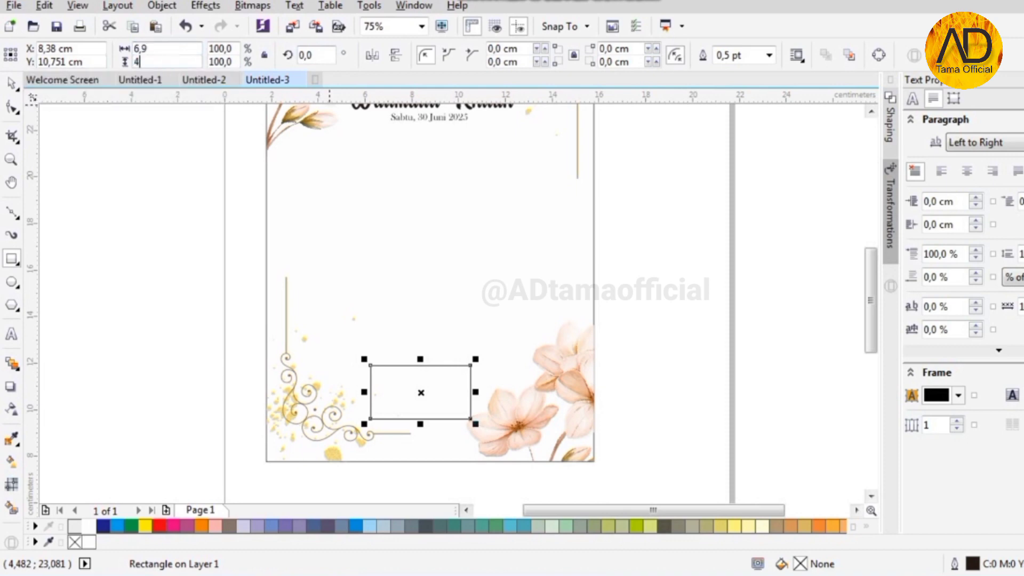
type("4")
key("Return")
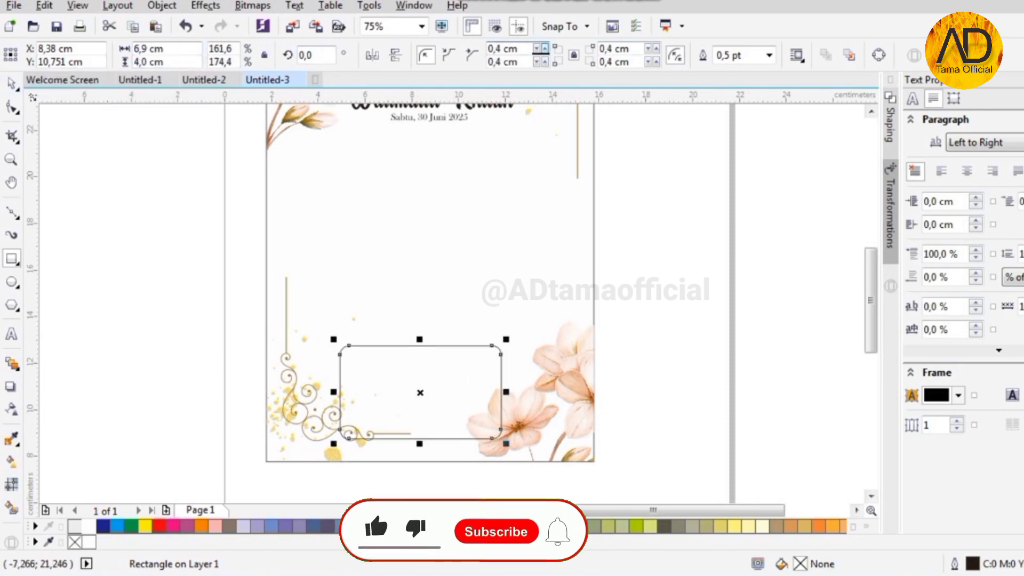
- Centre the frame on the card, fill it white and make it partly transparent
left_click(463, 283, "shift")
key("c")
left_click(420, 400)
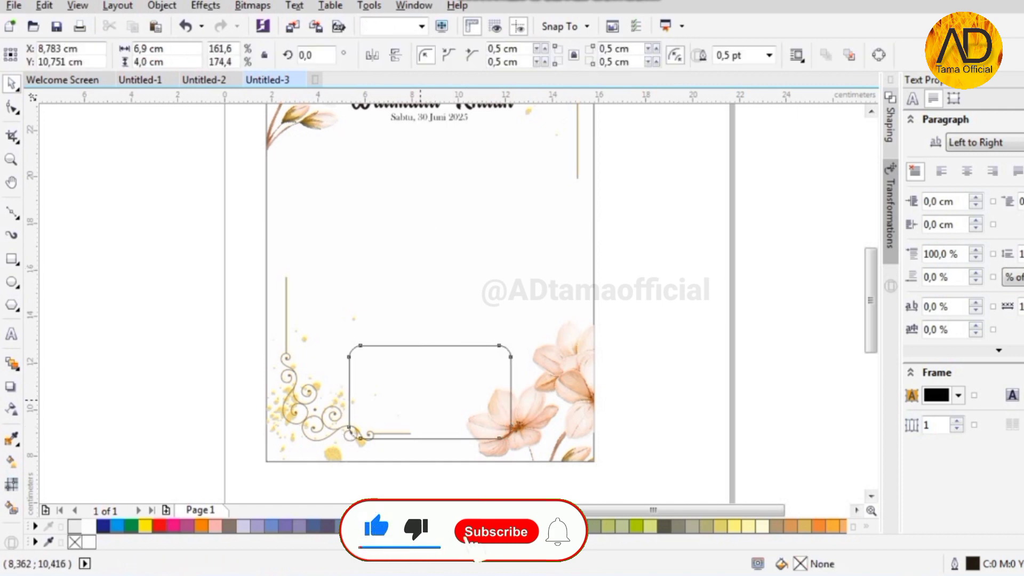
scroll(405, 426, "up", 4)
left_click(88, 526)
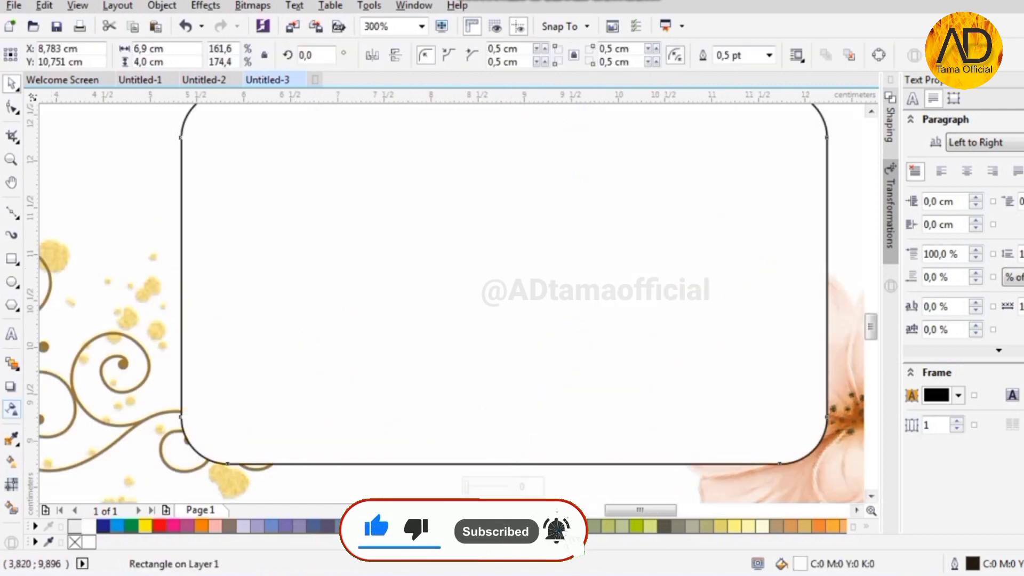
left_click(12, 408)
left_click_drag(469, 486, 489, 486)
key("space")
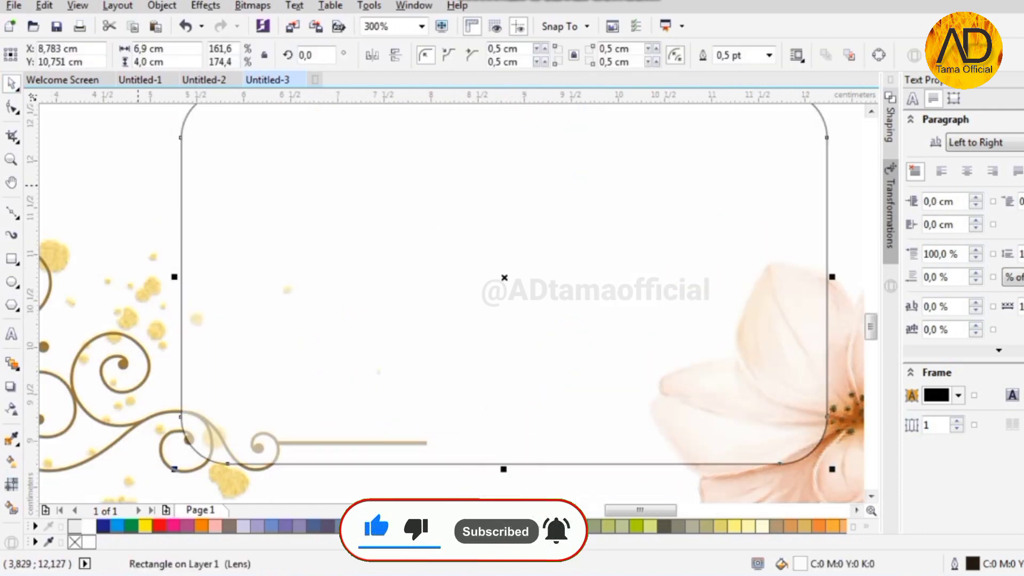
scroll(202, 235, "down", 1)
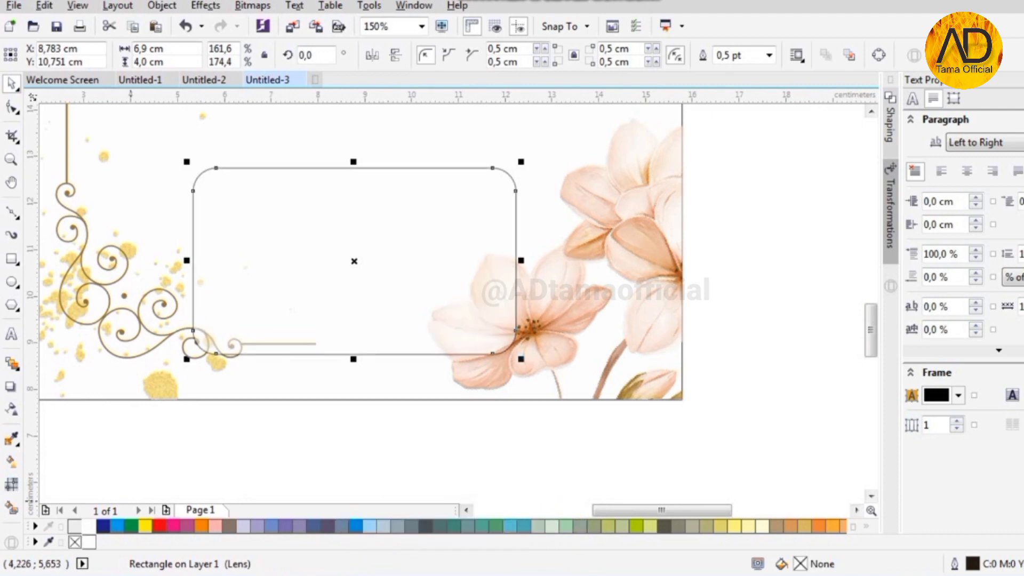
- Give the frame a brown outline sampled from the flower centre
key("space")
key("space")
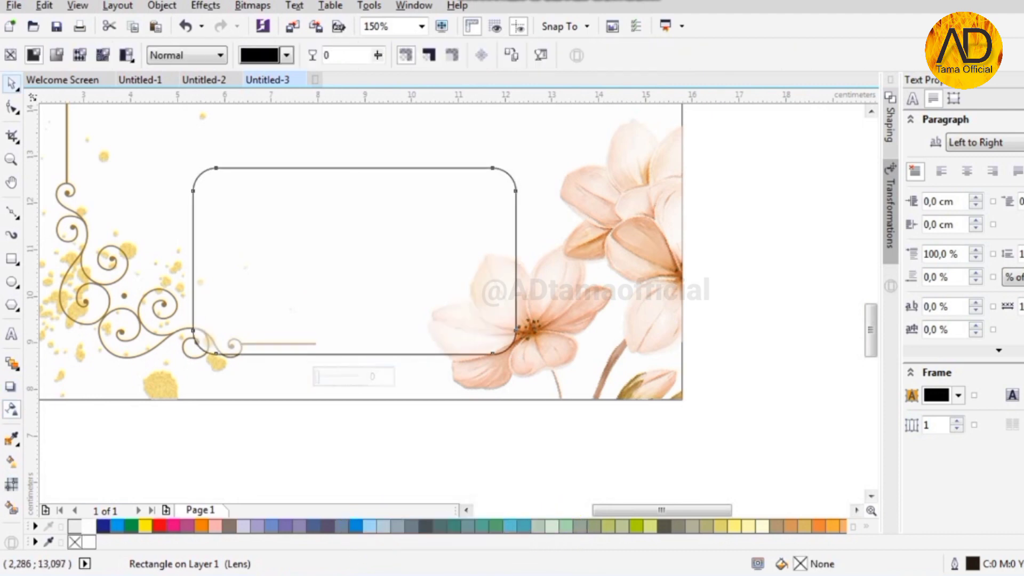
scroll(529, 255, "up", 1)
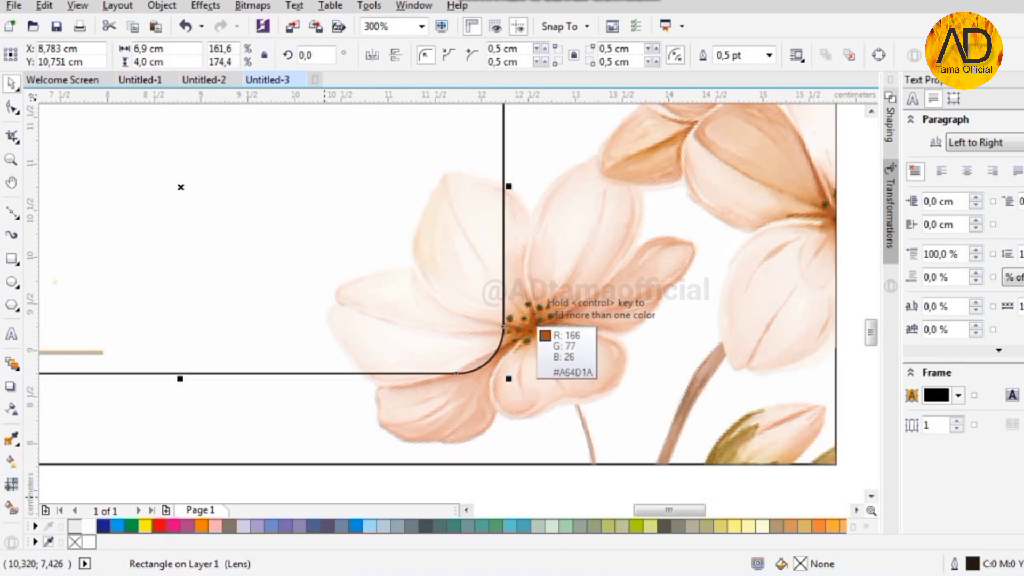
left_click(532, 326)
right_click(103, 542)
scroll(432, 259, "down", 2)
key("Escape")
scroll(359, 206, "up", 1)
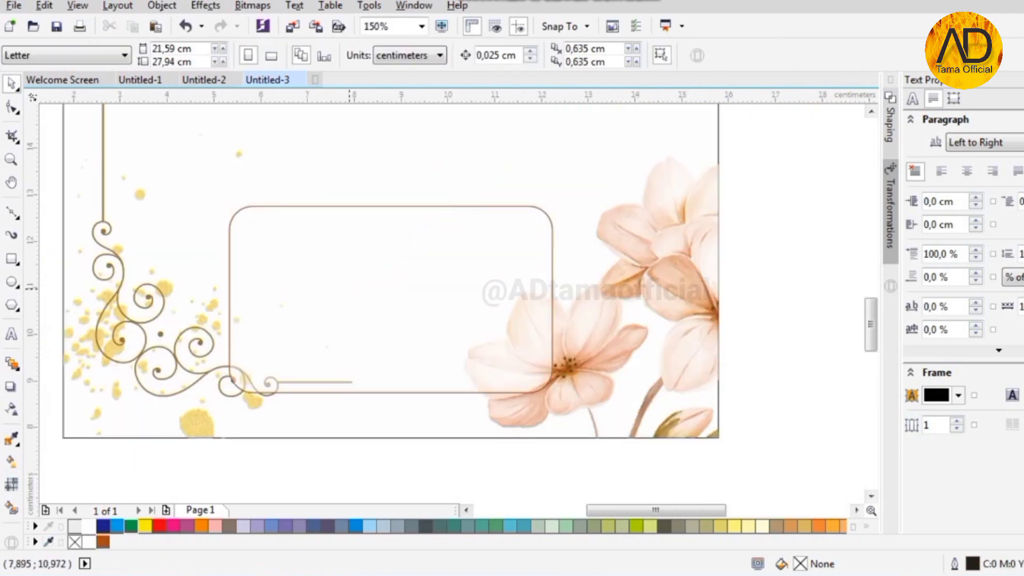
- Add the 'Kepada Yth.' greeting above the frame in Baskerville Old Face 11 pt
key("F8")
left_click(264, 170)
type("Kepada Yth. Bapak/Ibu/Saudara/i")
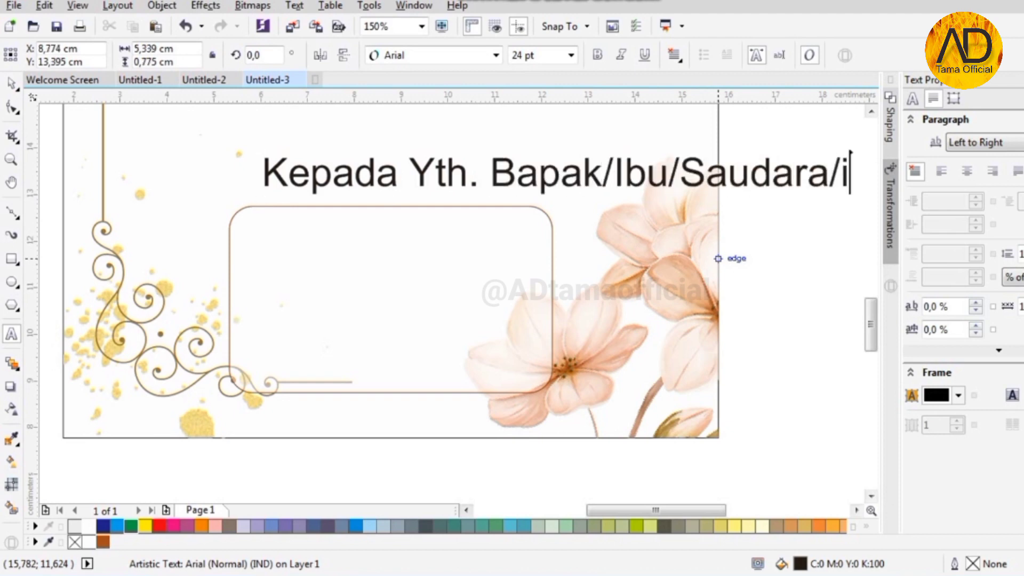
key("ctrl+space")
left_click(571, 55)
left_click(525, 143)
left_click(495, 54)
left_click(462, 194)
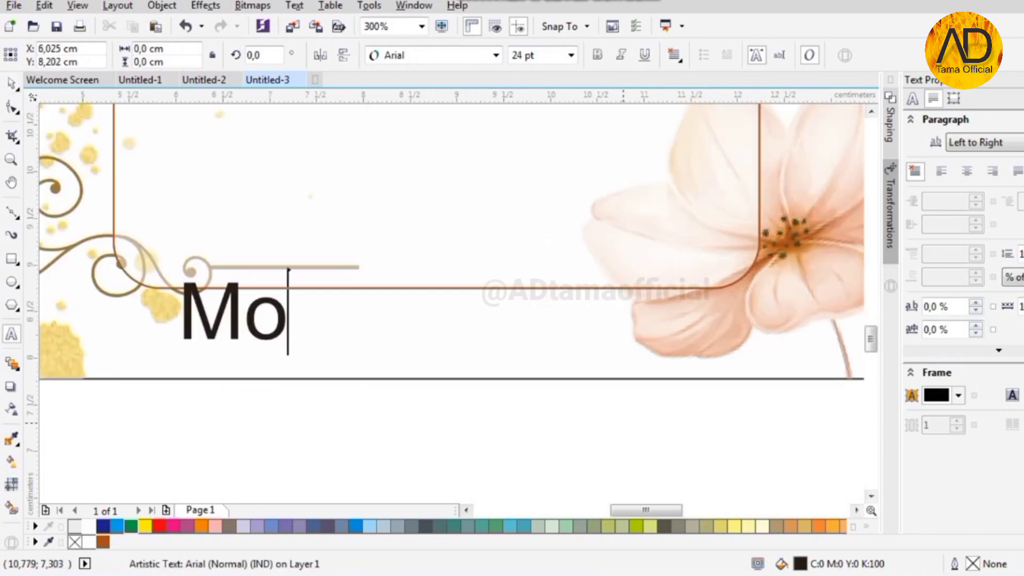
- Add the apology line about name and title spelling in Arial Narrow 9 pt
type("hon Maaf")
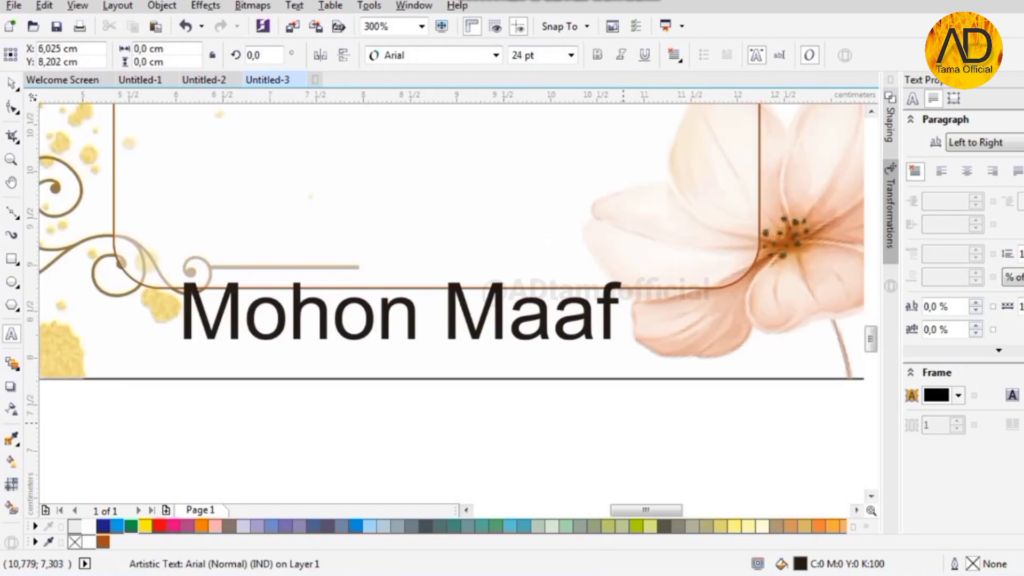
type(" apabila ada kesalahan dd")
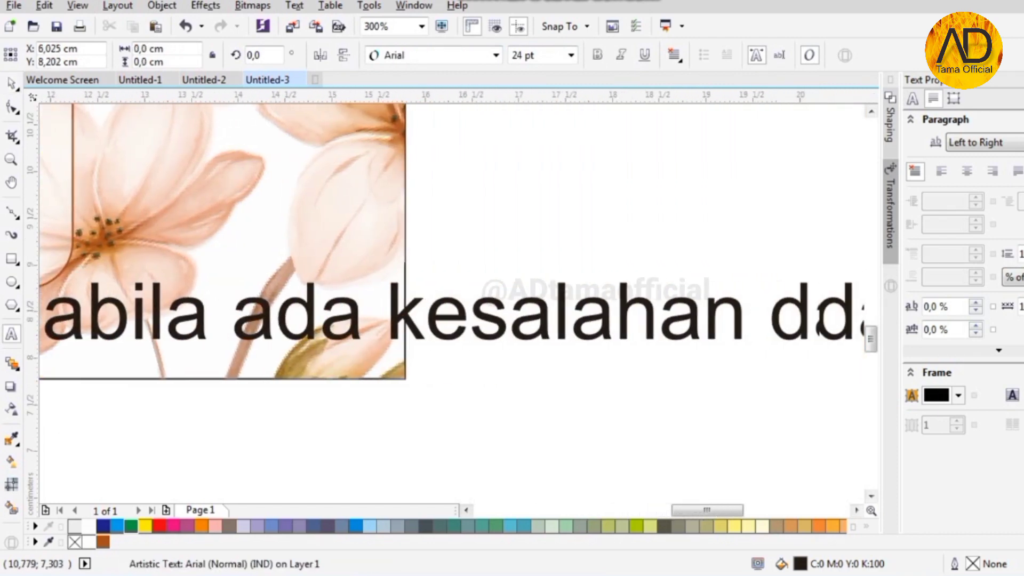
type("lam penulisan nama&gelar")
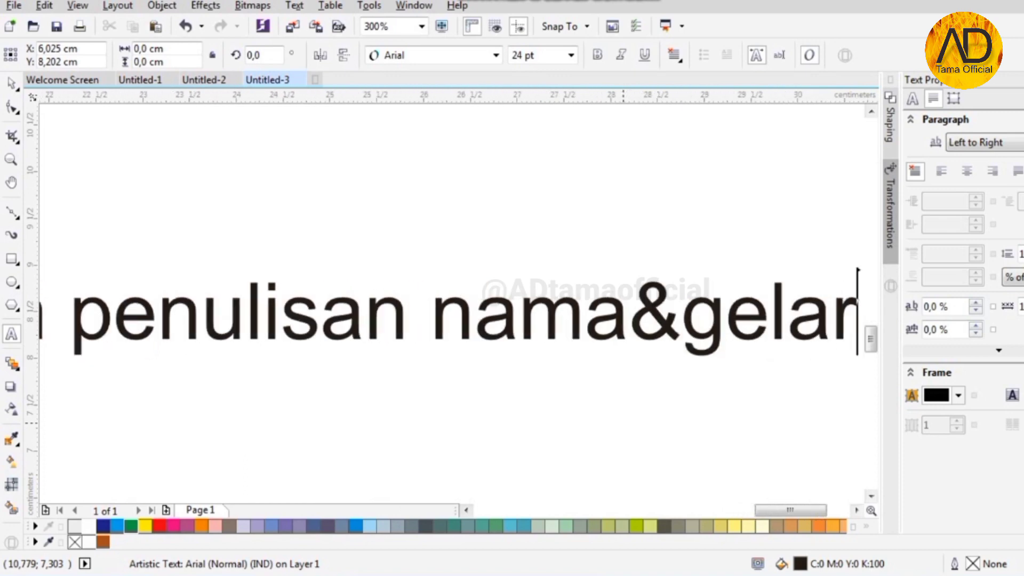
scroll(589, 300, "down", 2)
left_click(12, 84)
left_click(496, 55)
left_click(443, 95)
left_click(495, 55)
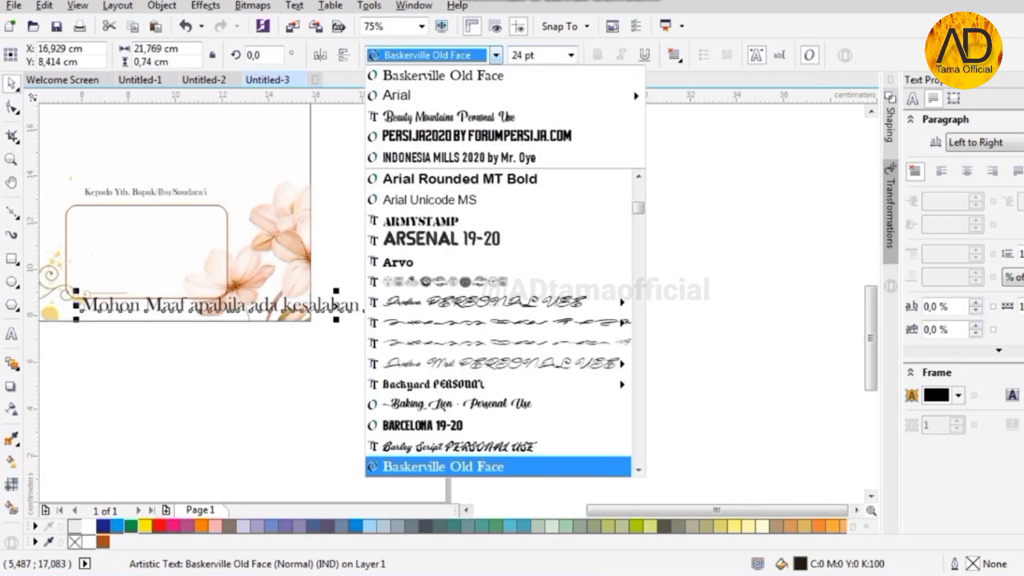
mouse_move(443, 95)
left_click(629, 95)
left_click(570, 55)
left_click(528, 112)
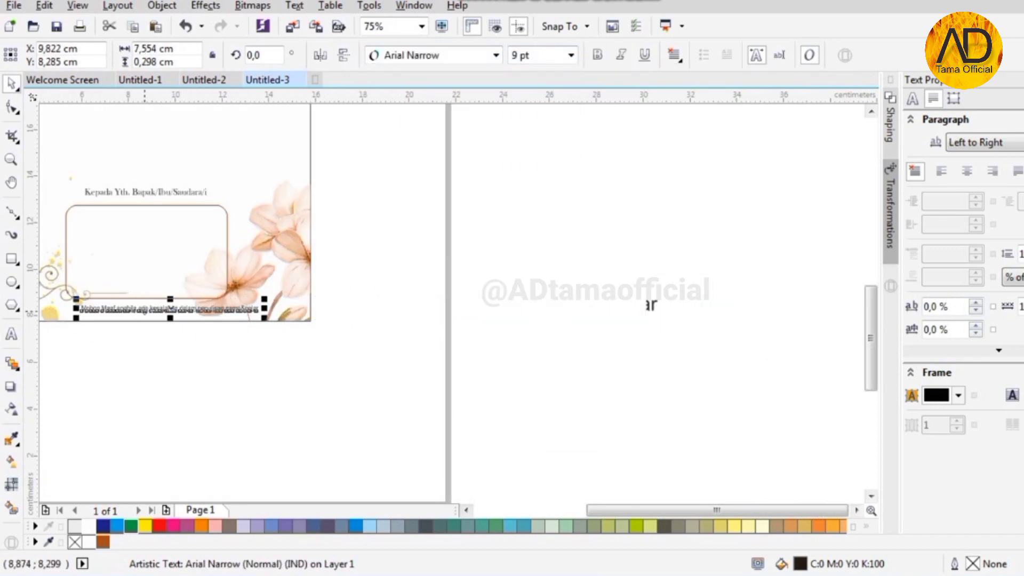
- Centre the apology line on the card and move it up slightly
left_click(180, 126, "shift")
key("c")
left_click(535, 312)
scroll(535, 313, "down", 1)
scroll(341, 305, "up", 3)
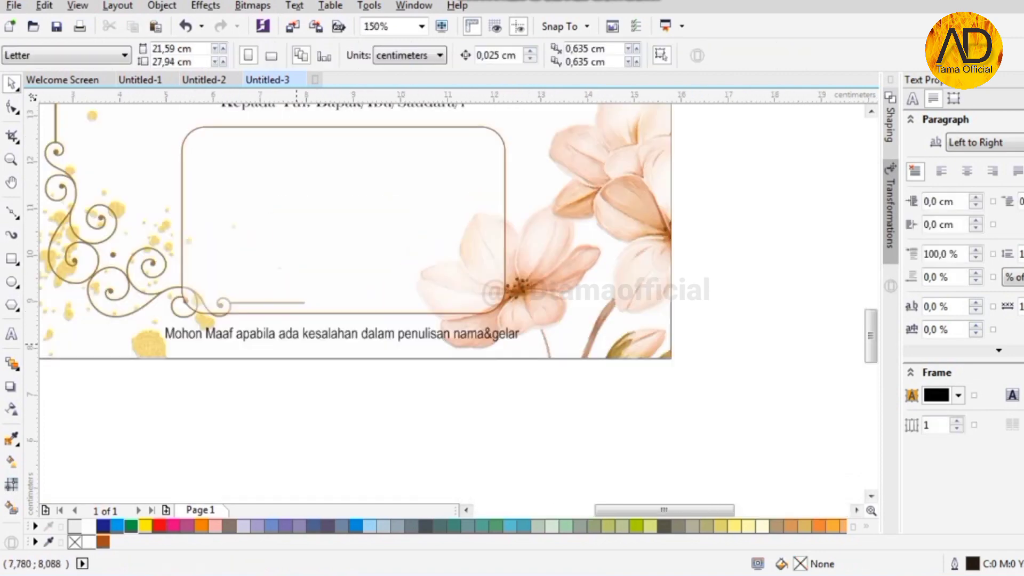
left_click(348, 325)
left_click_drag(347, 326, 348, 310)
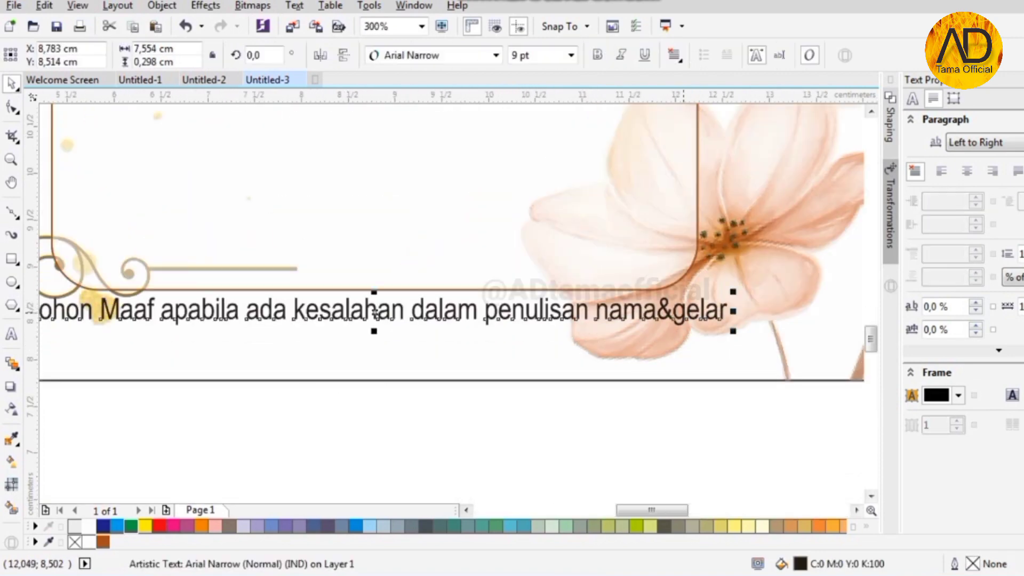
scroll(375, 313, "down", 2)
scroll(228, 112, "up", 2)
- Reduce the apology line to 8 pt, recentre it and shrink its height slightly
left_click(570, 55)
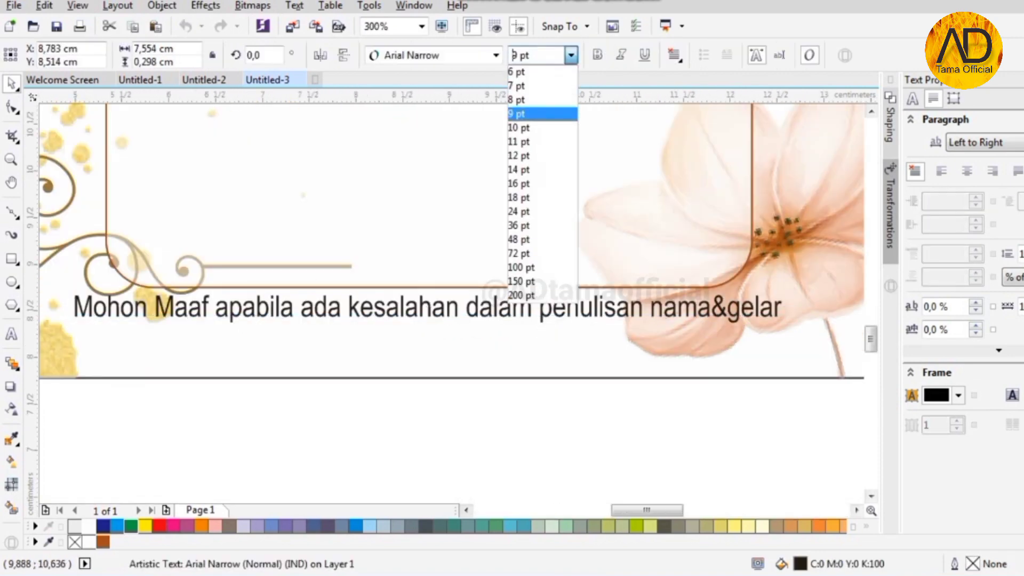
left_click(533, 99)
left_click(488, 233, "shift")
key("c")
left_click(467, 304)
left_click(471, 317)
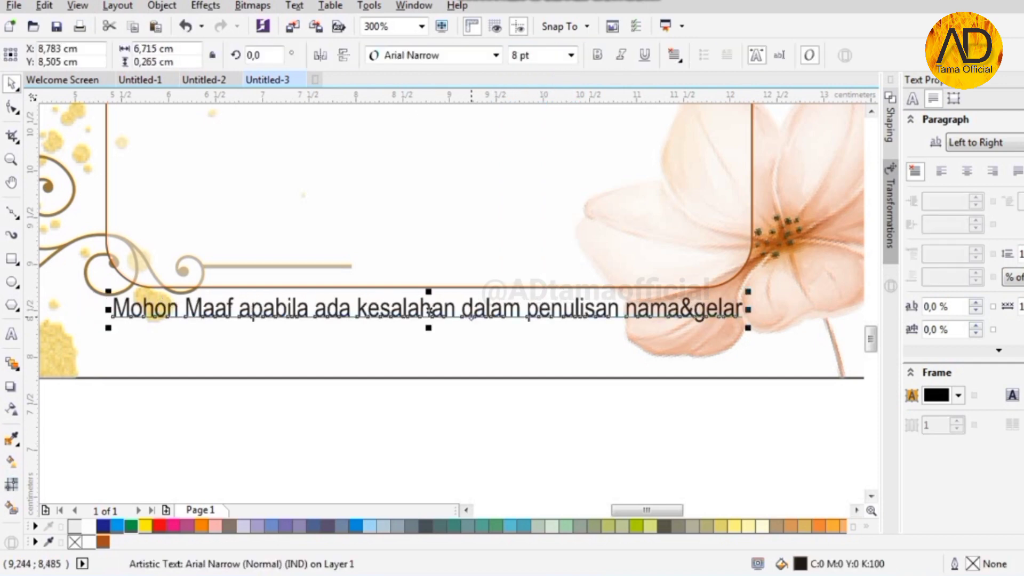
scroll(426, 327, "up", 3)
left_click_drag(449, 292, 450, 282)
scroll(394, 292, "down", 4)
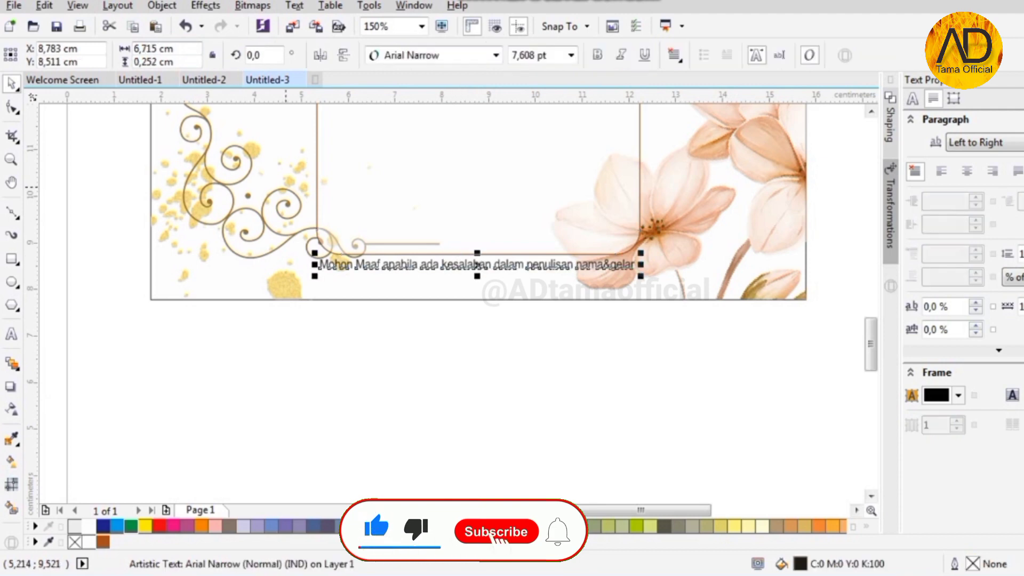
left_click_drag(165, 49, 142, 49)
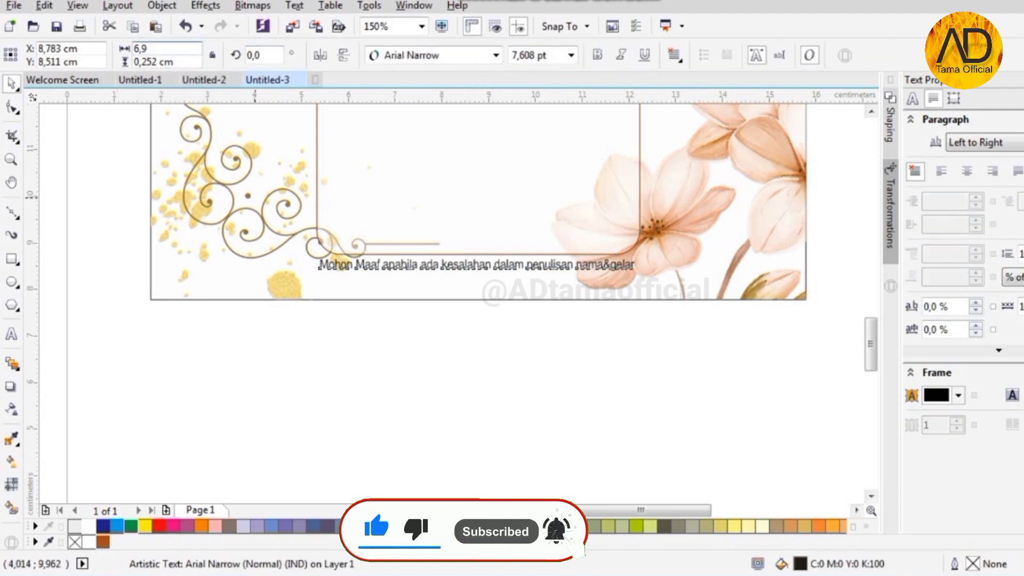
left_click(529, 332)
- Nudge the Kepada Yth. heading up slightly above the frame
scroll(544, 267, "up", 2)
left_click(601, 256)
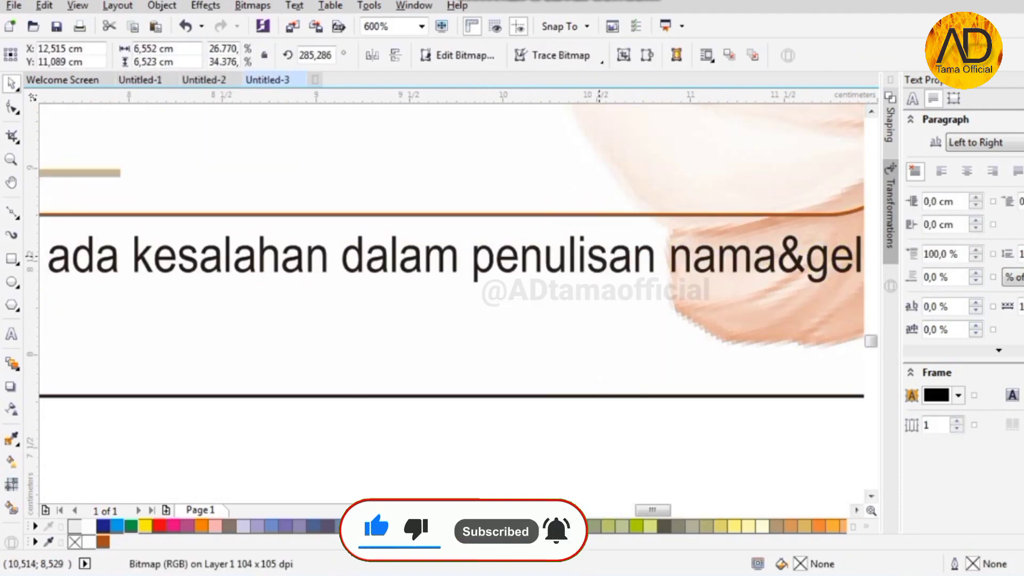
left_click(539, 257)
scroll(540, 257, "up", 1)
scroll(538, 241, "down", 3)
left_click(519, 400)
scroll(517, 418, "down", 1)
scroll(494, 332, "up", 1)
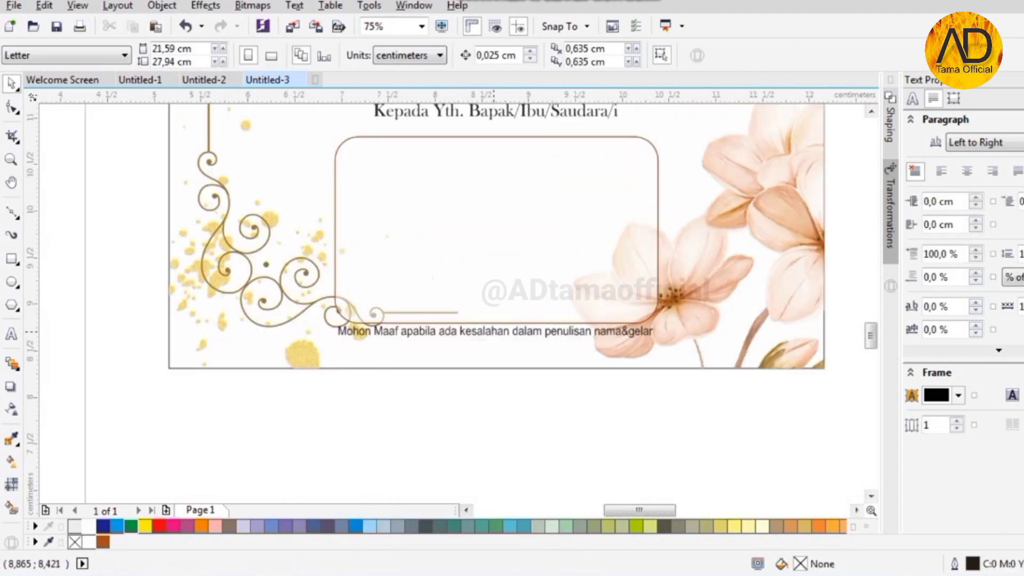
scroll(483, 415, "down", 2)
scroll(504, 277, "up", 2)
left_click(499, 283)
left_click(492, 302)
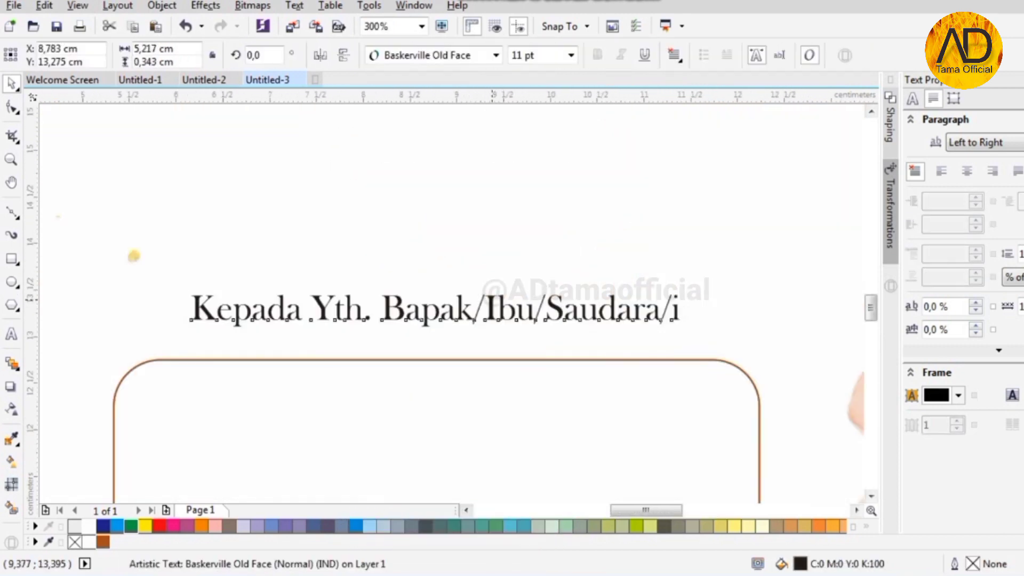
left_click_drag(492, 300, 492, 278)
scroll(466, 322, "down", 3)
scroll(461, 223, "up", 1)
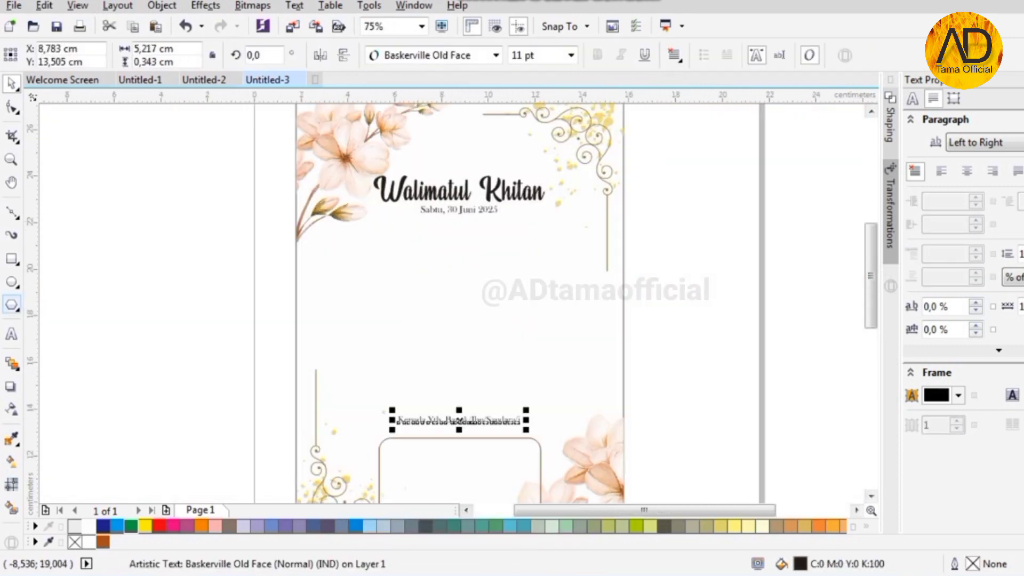
left_click(401, 355)
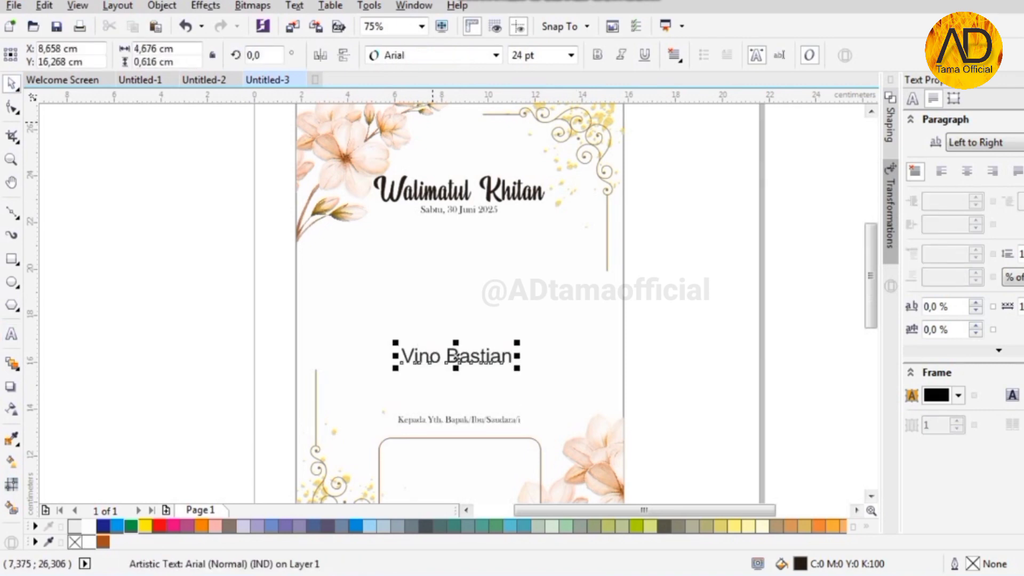
- Type the child's name in Beauty Mountains Personal Use 36 pt, centred on the cover
left_click(495, 55)
left_click(459, 132)
left_click(570, 55)
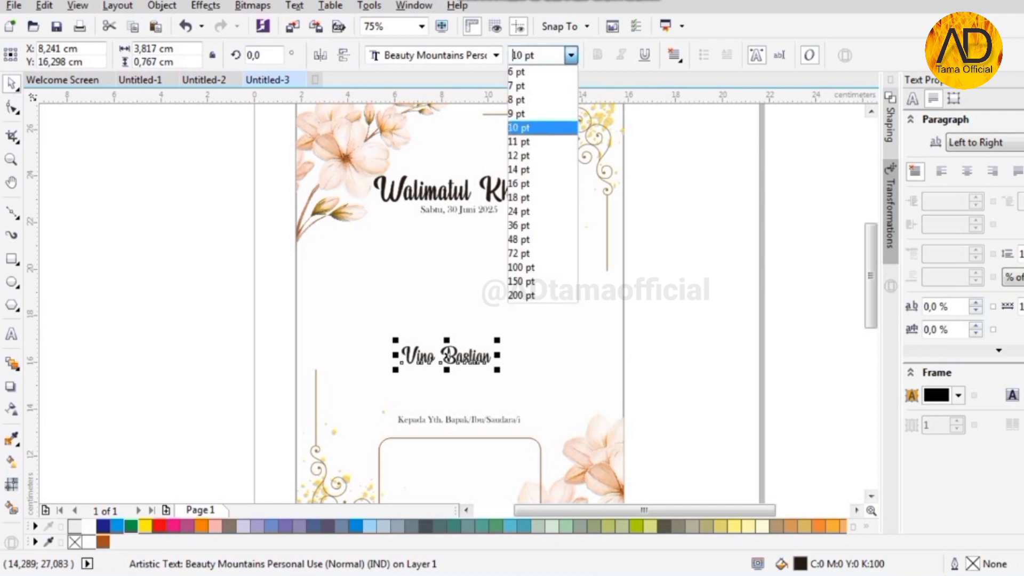
left_click(541, 225)
left_click(478, 309, "shift")
key("c")
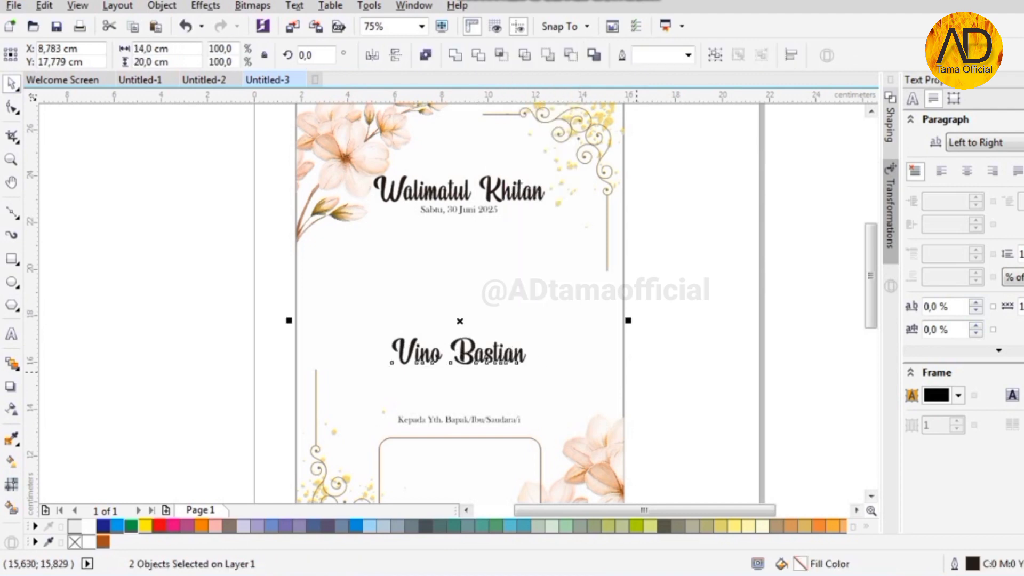
left_click(709, 366)
scroll(458, 366, "up", 1)
left_click(479, 353)
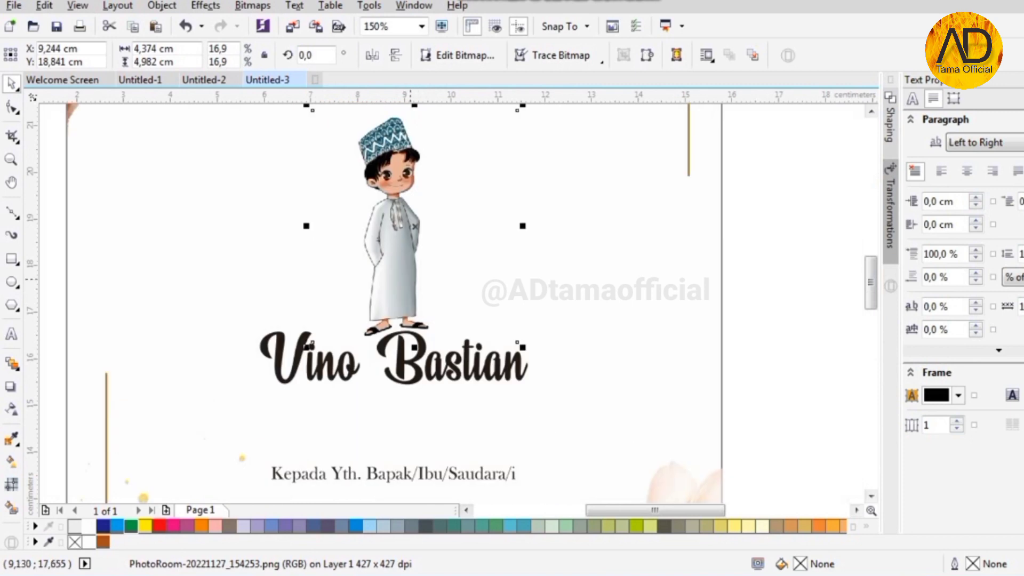
- Move the boy illustration up and enlarge it above the child's name
left_click_drag(410, 278, 387, 270)
scroll(467, 315, "up", 2)
scroll(450, 329, "down", 3)
scroll(387, 182, "up", 2)
scroll(405, 209, "down", 2)
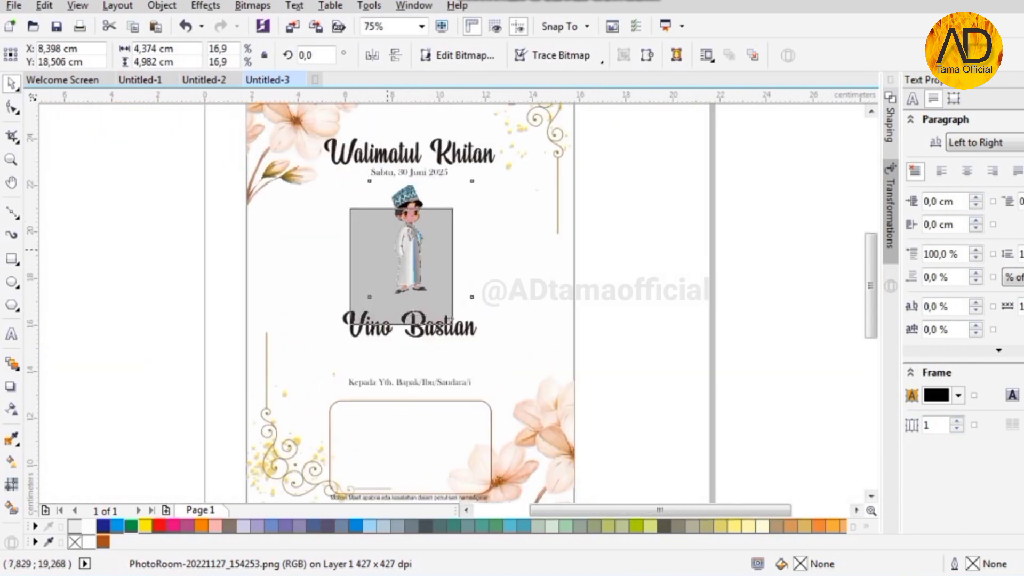
left_click_drag(456, 202, 545, 140)
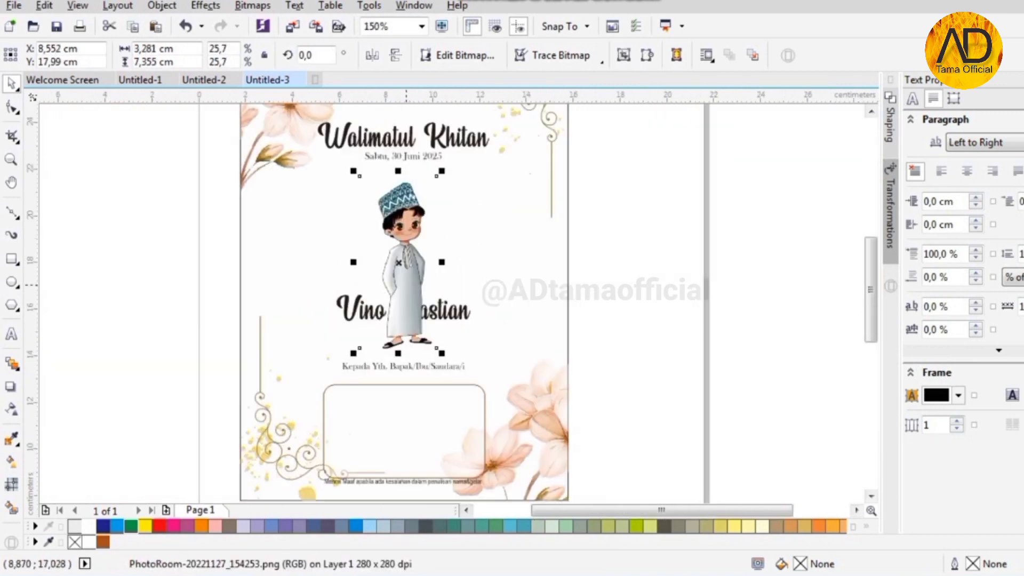
scroll(407, 228, "up", 1)
left_click_drag(467, 309, 467, 286)
scroll(421, 353, "down", 1)
- Apply a linear transparency so the boy illustration fades out toward its bottom
left_click(12, 409)
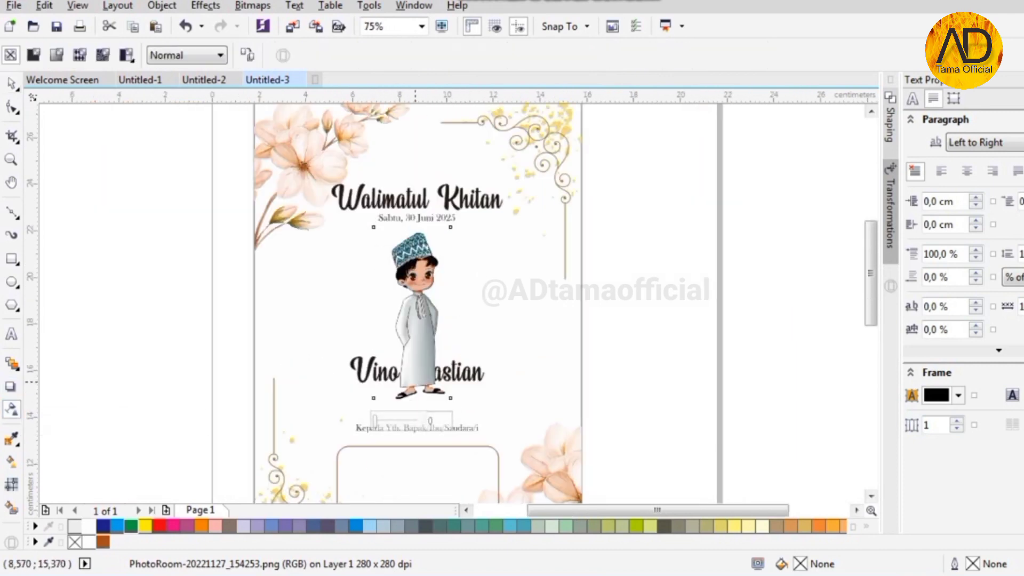
left_click_drag(424, 431, 425, 431)
scroll(421, 369, "up", 1)
left_click_drag(413, 347, 415, 269)
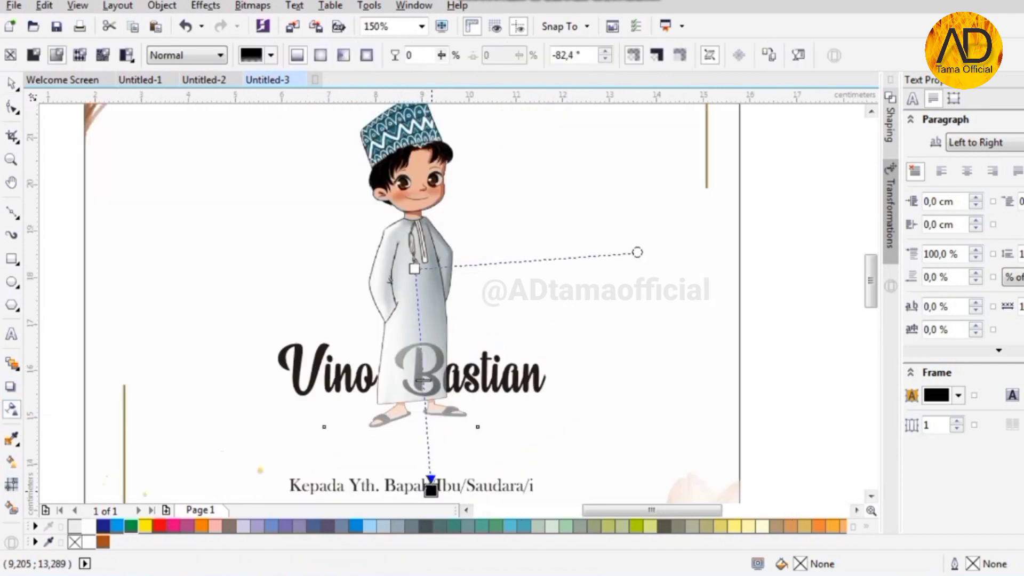
scroll(438, 386, "up", 1)
left_click_drag(399, 441, 395, 418)
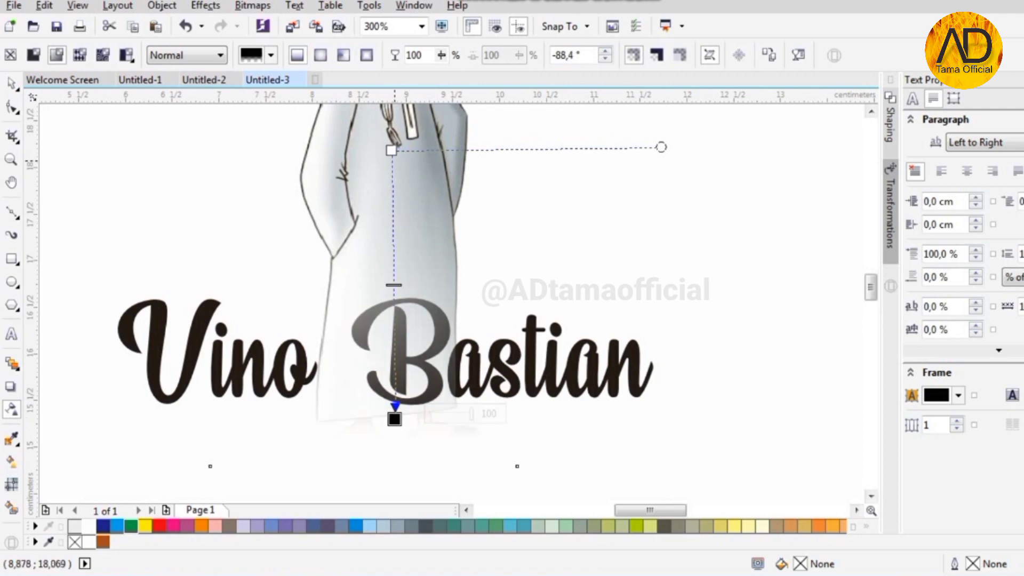
left_click_drag(392, 149, 392, 195)
scroll(358, 277, "down", 1)
- Centre the boy illustration horizontally on the cover background and nudge it slightly down
left_click(11, 83)
left_click_drag(430, 332, 427, 341)
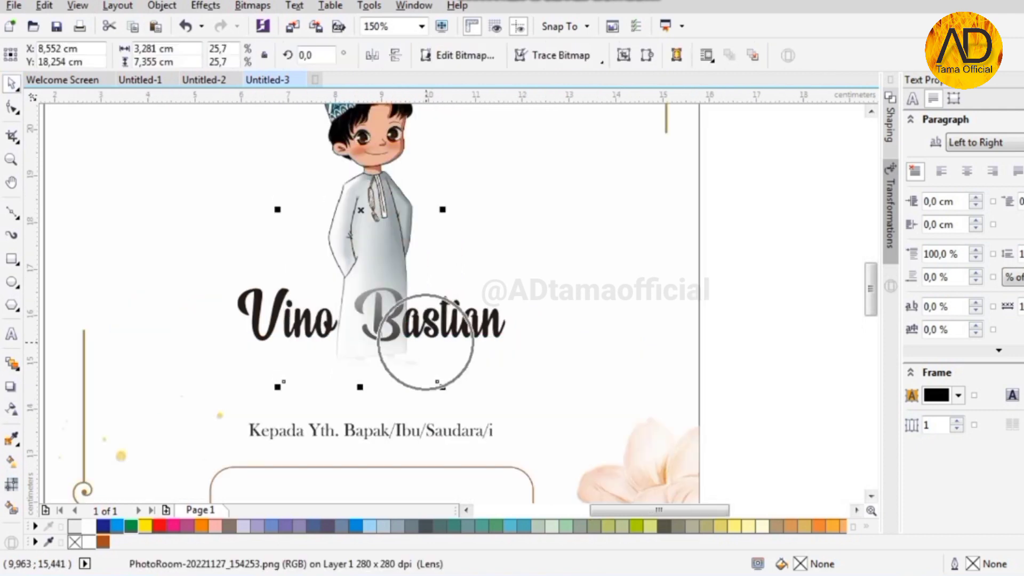
left_click(458, 325)
scroll(373, 307, "down", 1)
scroll(363, 235, "up", 1)
left_click(389, 301)
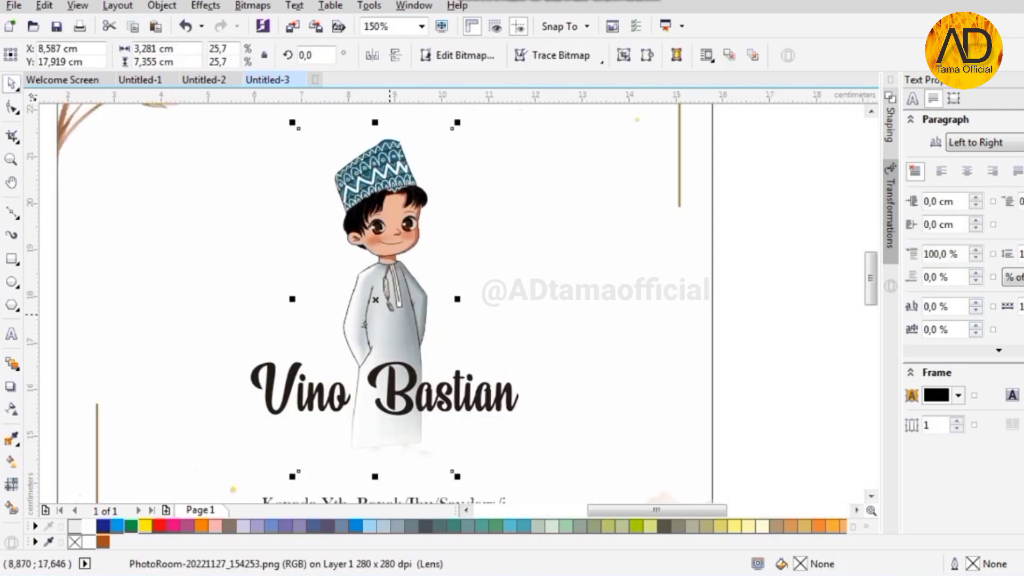
left_click(567, 295, "shift")
key("c")
key("Escape")
left_click(415, 295)
scroll(415, 294, "down", 1)
scroll(407, 202, "up", 2)
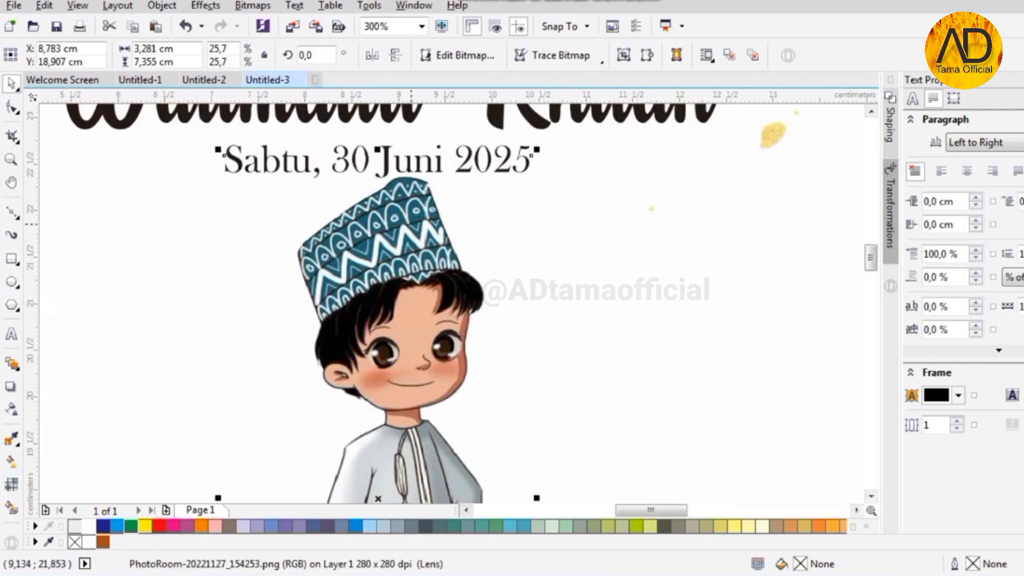
left_click_drag(412, 223, 411, 234)
scroll(404, 176, "down", 2)
scroll(429, 331, "up", 2)
- Recolour the child's name with the dark brown swatch
left_click(427, 326)
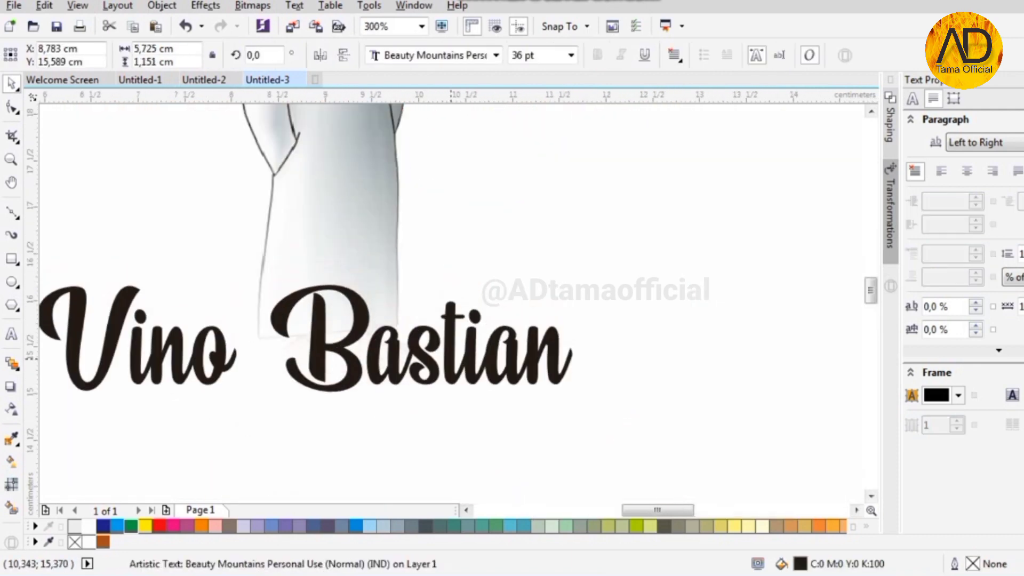
scroll(372, 273, "down", 2)
left_click(201, 526)
left_click(152, 557)
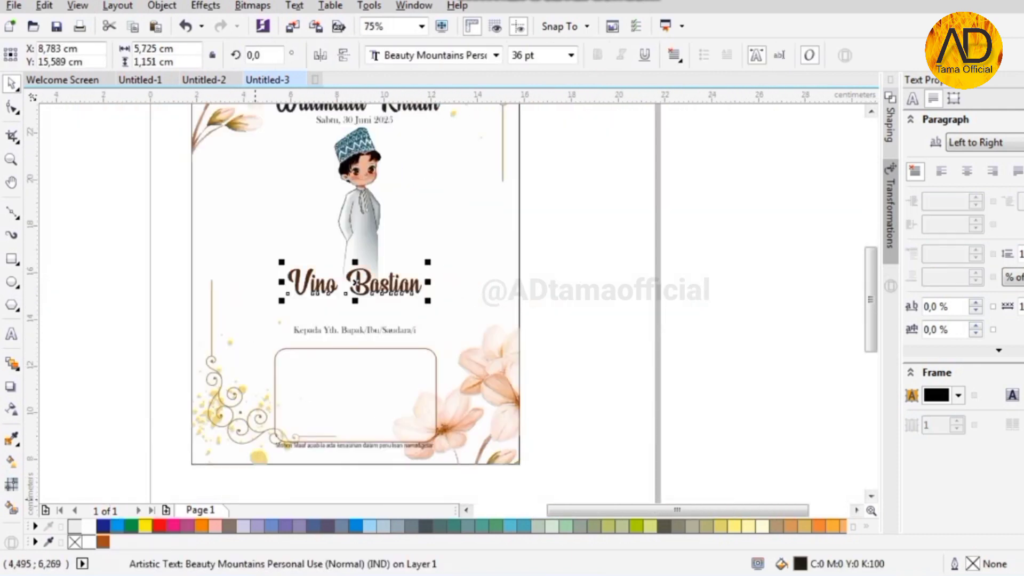
key("Escape")
scroll(362, 253, "up", 2)
scroll(372, 408, "down", 1)
scroll(371, 394, "down", 1)
scroll(354, 248, "up", 2)
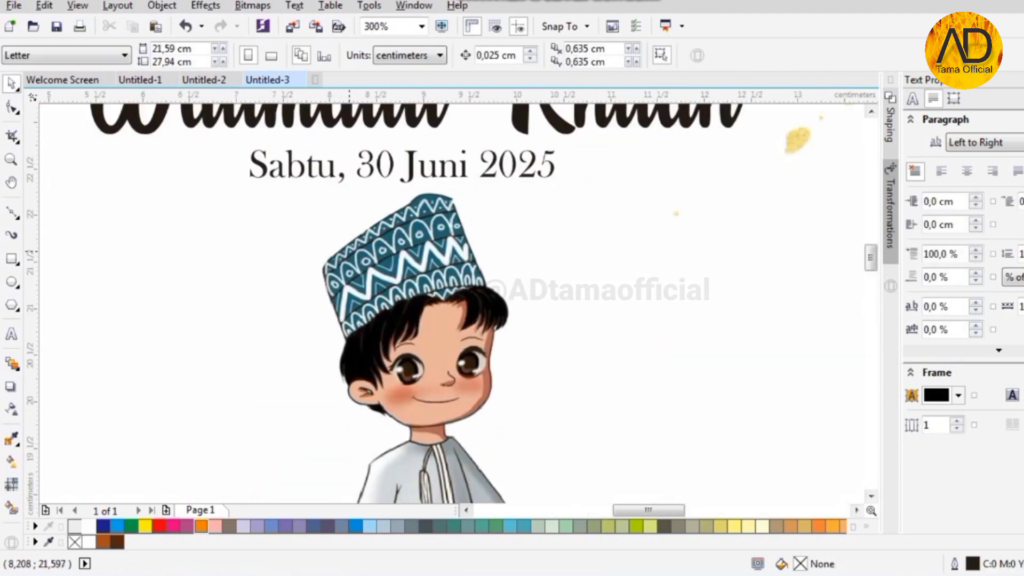
- Duplicate the whole cover design onto the page to its left
scroll(355, 247, "down", 3)
scroll(389, 201, "up", 1)
scroll(388, 200, "down", 1)
scroll(410, 322, "up", 1)
scroll(397, 306, "down", 1)
left_click_drag(246, 157, 468, 420)
scroll(424, 293, "down", 1)
left_click_drag(337, 292, 336, 293)
right_click(336, 293)
left_click(230, 275)
scroll(230, 275, "up", 2)
scroll(492, 327, "down", 1)
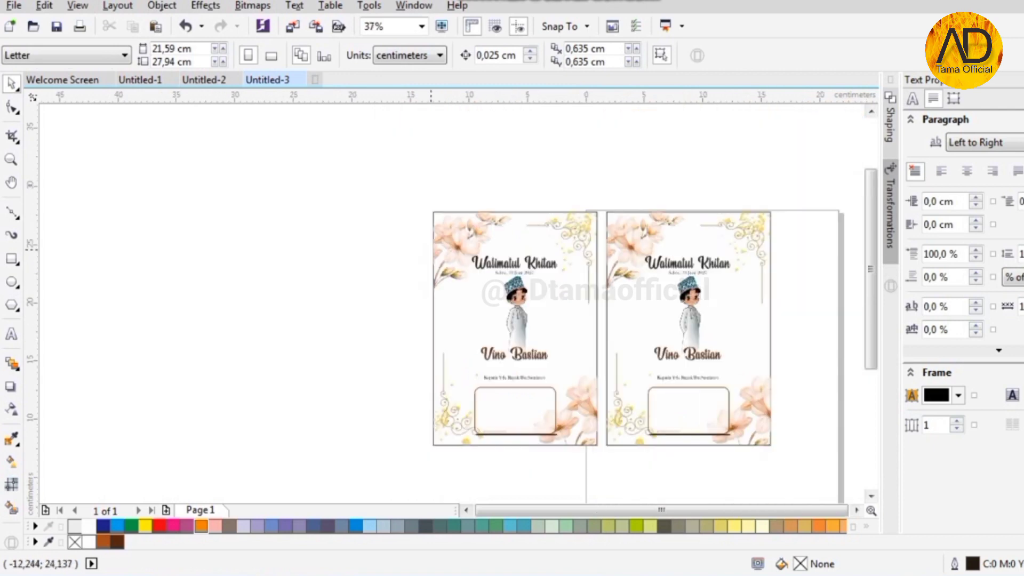
- Delete the titles, illustration, name and rounded frame from the copy
left_click_drag(589, 388, 589, 388)
key("Delete")
left_click_drag(333, 342, 562, 459)
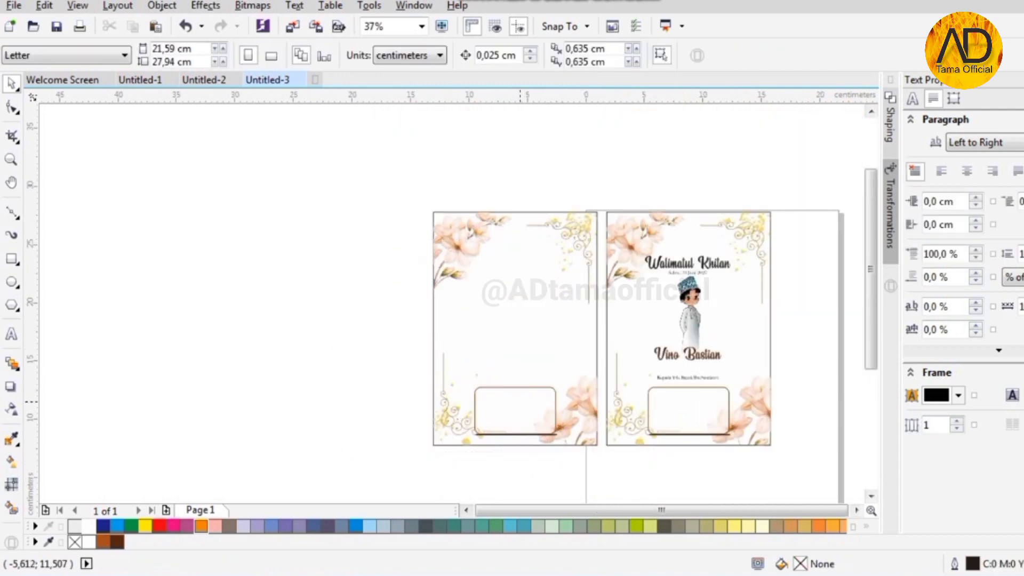
key("Delete")
- Mirror the copied background and flower, aligning the flower to the panel's bottom-left corner
scroll(411, 418, "down", 1)
left_click_drag(615, 462, 614, 462)
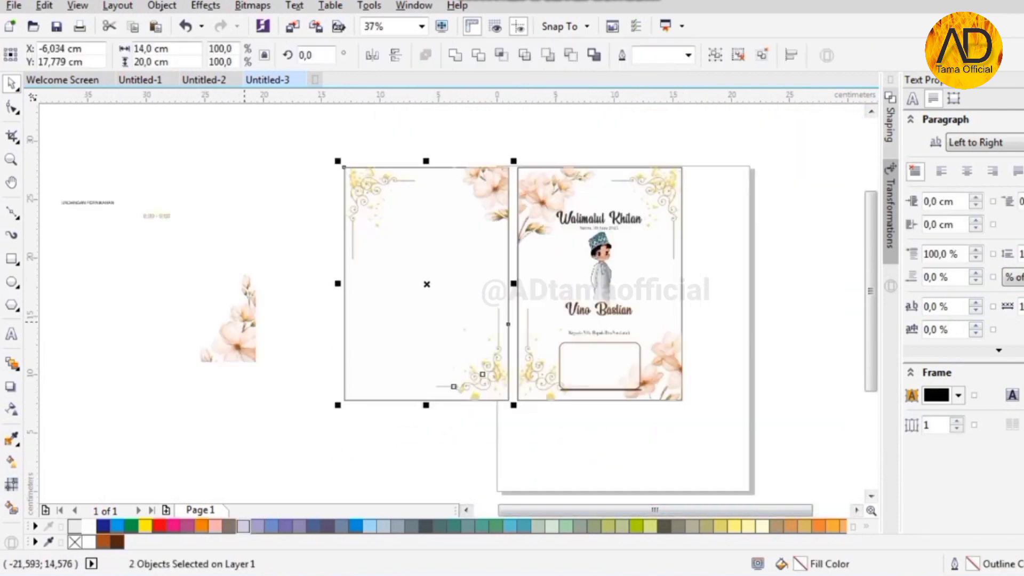
left_click(246, 326)
left_click(395, 55)
left_click(371, 343, "shift")
key("b")
key("l")
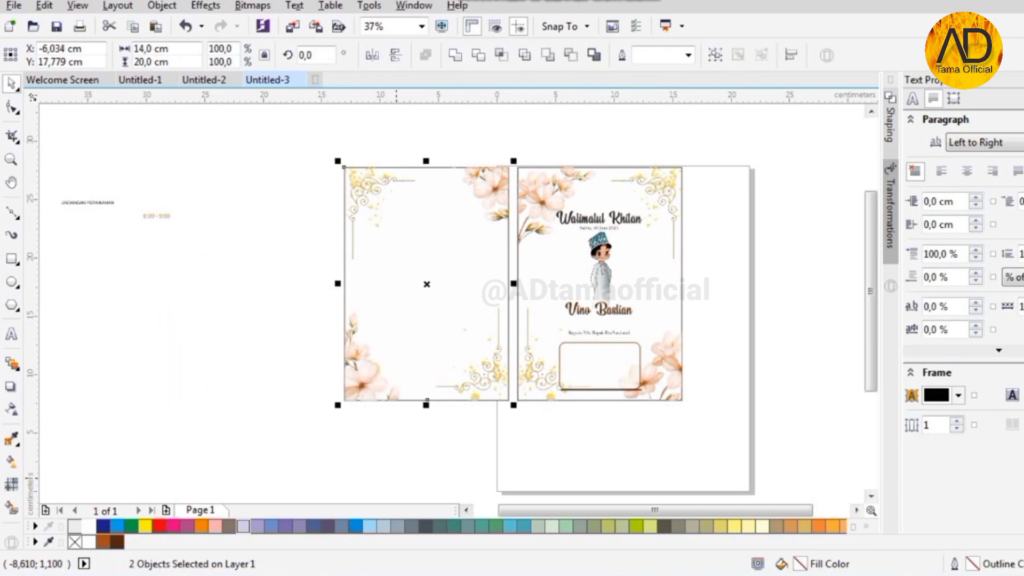
left_click(396, 474)
- Slide all left-panel objects right until they butt against the cover page
scroll(400, 469, "up", 1)
scroll(344, 386, "down", 1)
scroll(469, 341, "up", 2)
scroll(512, 347, "down", 1)
scroll(423, 144, "up", 1)
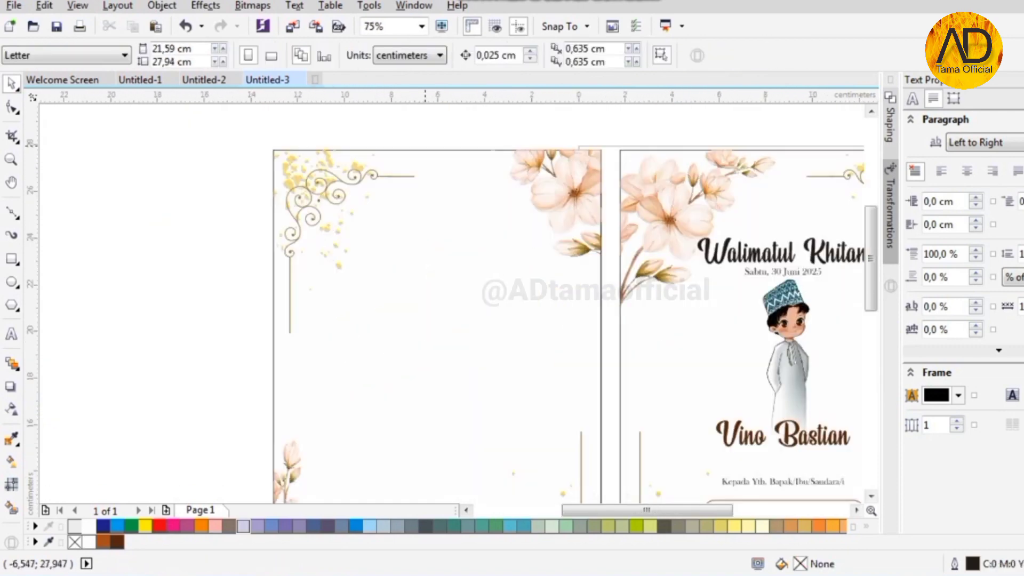
scroll(423, 144, "down", 1)
left_click_drag(325, 130, 519, 412)
scroll(499, 372, "up", 2)
left_click_drag(507, 316, 542, 316)
key("Escape")
scroll(538, 375, "down", 1)
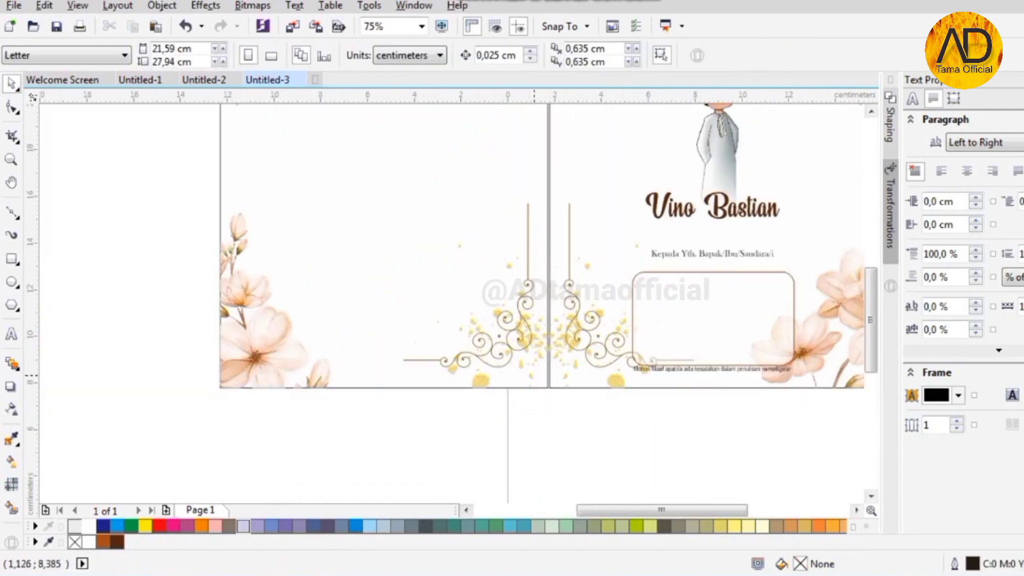
- Type the Berkhitanlah hadith ending 'keluarga.”' with its HR. Ummu Athiyah citation below
scroll(539, 375, "down", 1)
scroll(470, 219, "up", 1)
key("F8")
left_click(350, 288)
type("B")
key("BackSpace")
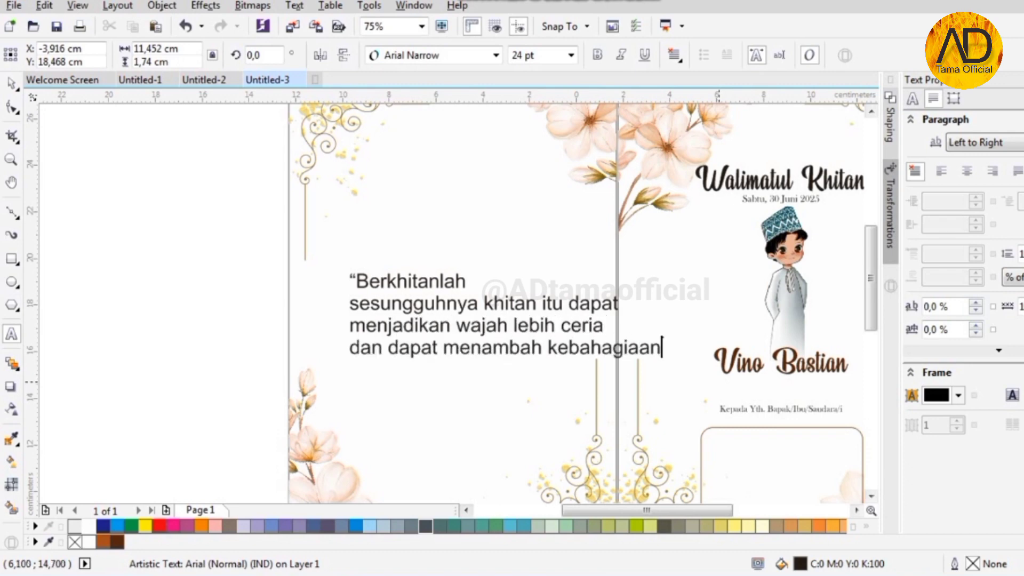
type("keluarga.”")
key("Escape")
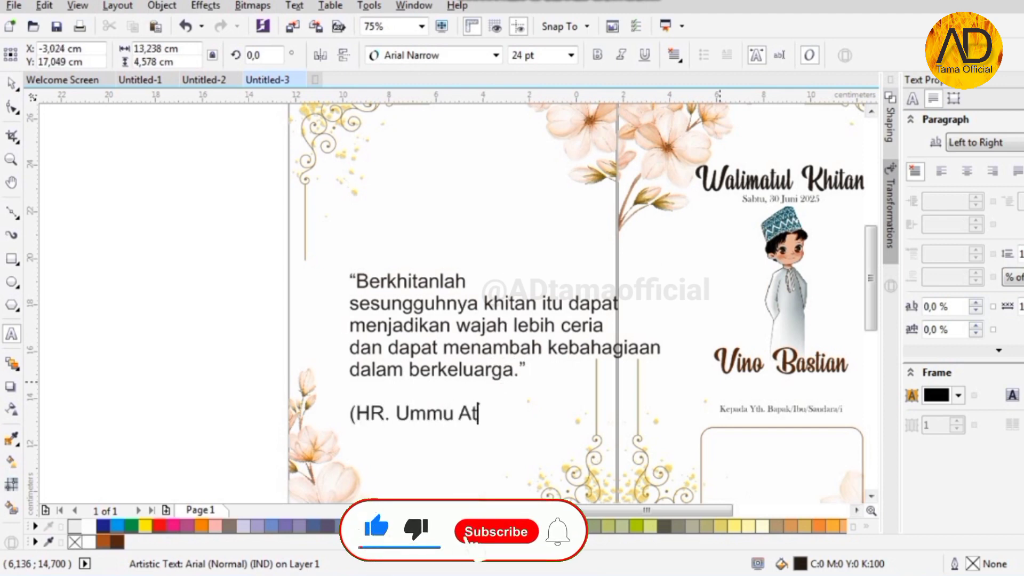
type(")")
- Centre the quote and set it in Baskerville Old Face 11 pt
left_click(11, 83)
left_click(674, 55)
left_click(705, 111)
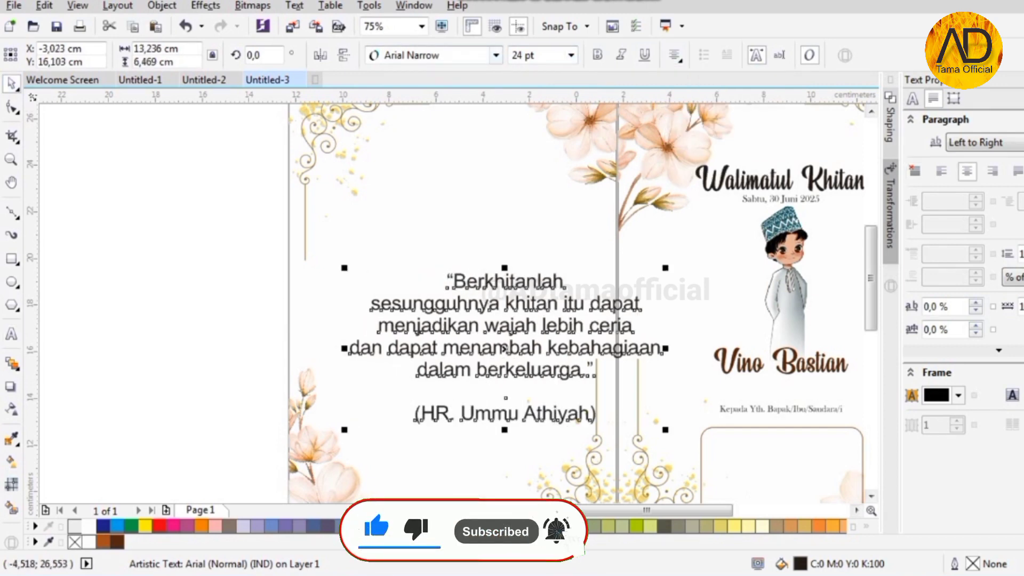
left_click(495, 55)
left_click(443, 137)
left_click(570, 55)
left_click(525, 140)
- Colour the quote dark brown and position it in the middle of the left panel
left_click_drag(505, 298, 436, 308)
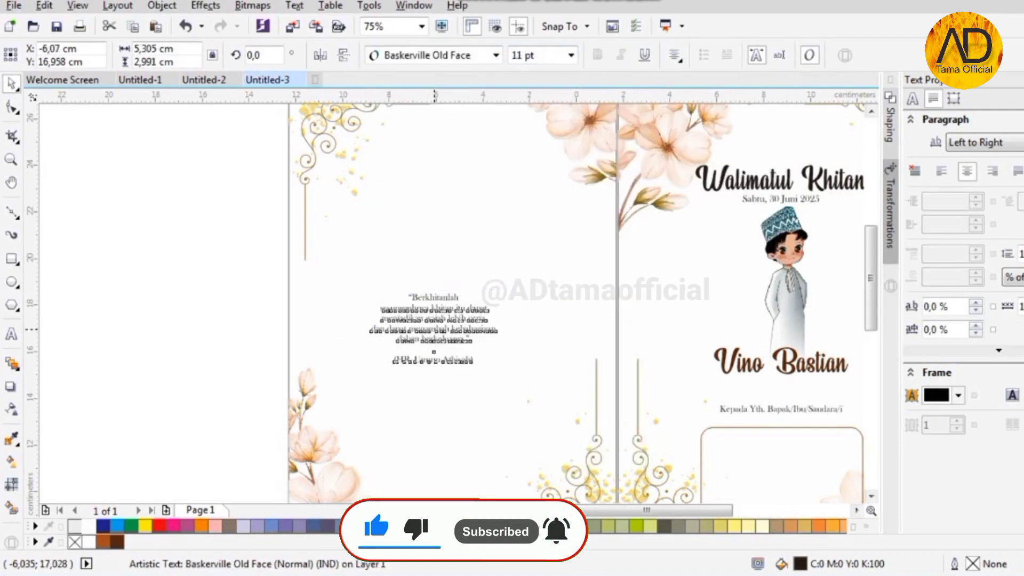
scroll(436, 309, "up", 2)
left_click(117, 542)
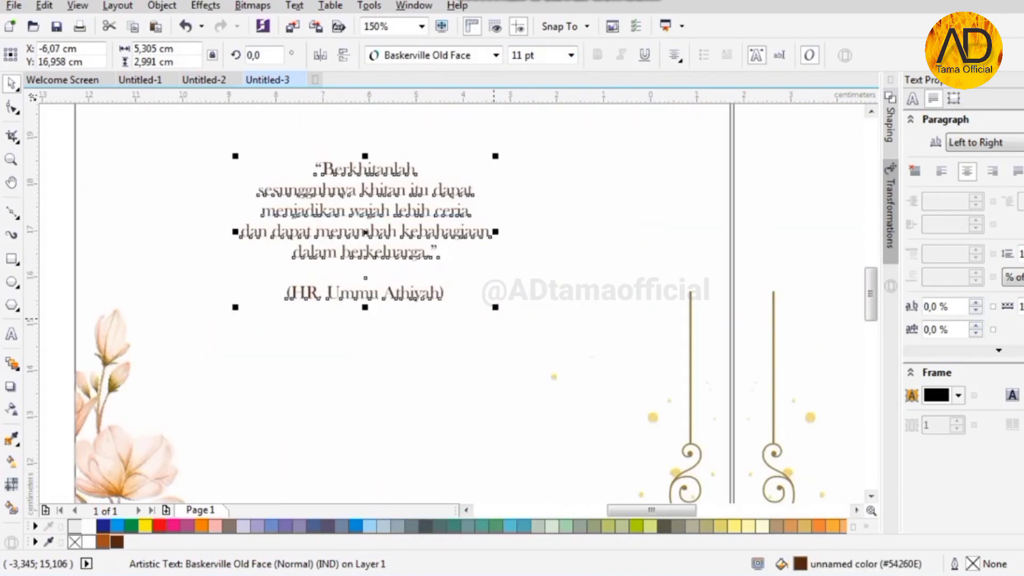
scroll(446, 255, "down", 2)
left_click_drag(405, 231, 461, 347)
scroll(433, 236, "up", 2)
scroll(452, 307, "down", 1)
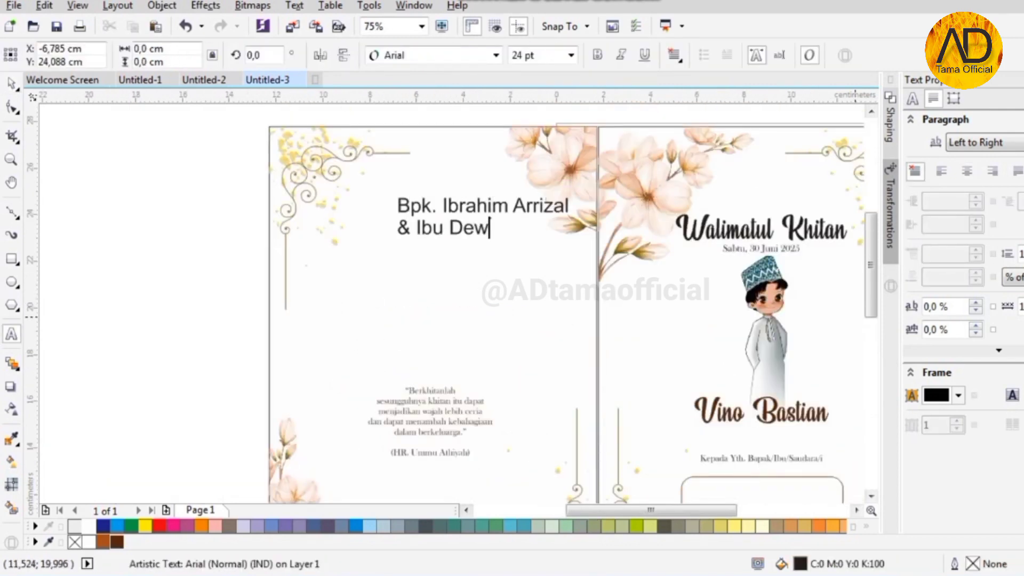
- Type the parents' names and address, centred in Baskerville Old Face 11 pt
left_click(11, 83)
left_click(495, 55)
left_click(504, 96)
key("ctrl+e")
left_click(571, 55)
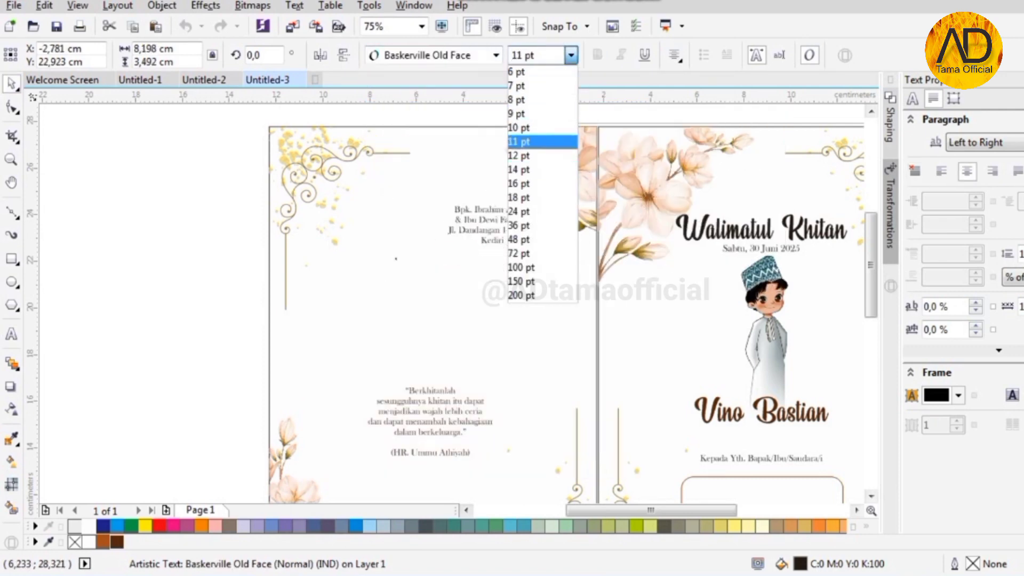
key("Return")
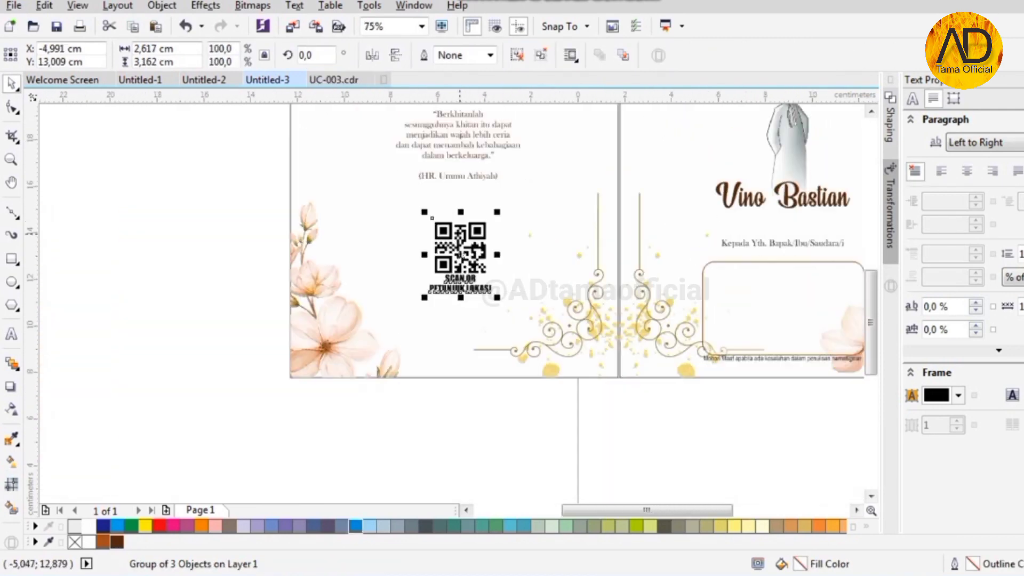
- Centre the 'SCAN QR PETUNJUK LOKASI' code horizontally across the left panel
left_click(456, 190, "shift")
key("c")
key("Escape")
scroll(441, 271, "up", 1)
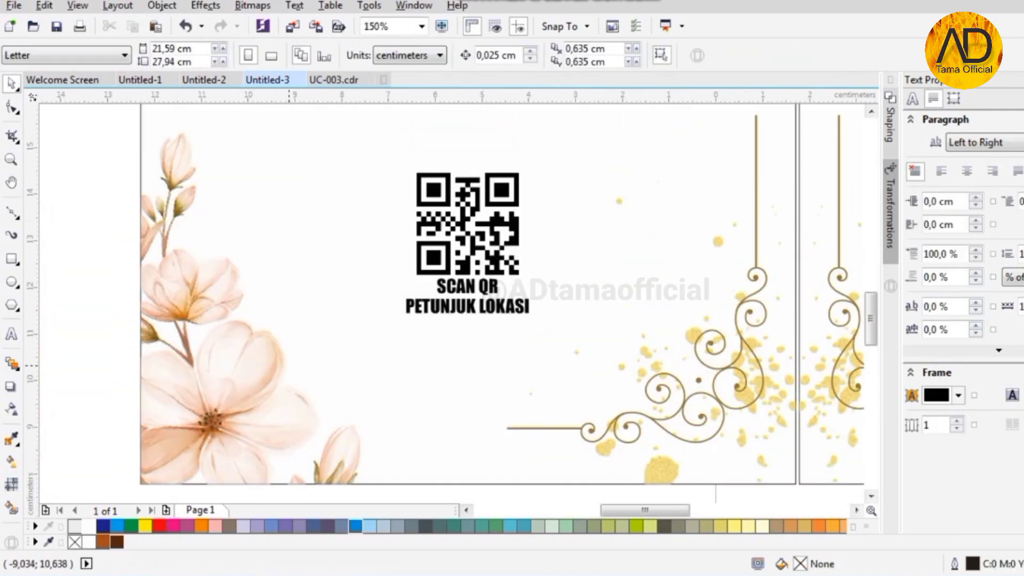
scroll(355, 265, "down", 3)
- Place two copies of the panel rectangle side by side below the spread
left_click_drag(517, 303, 425, 432)
right_click(517, 430)
right_click(425, 431)
scroll(450, 405, "up", 1)
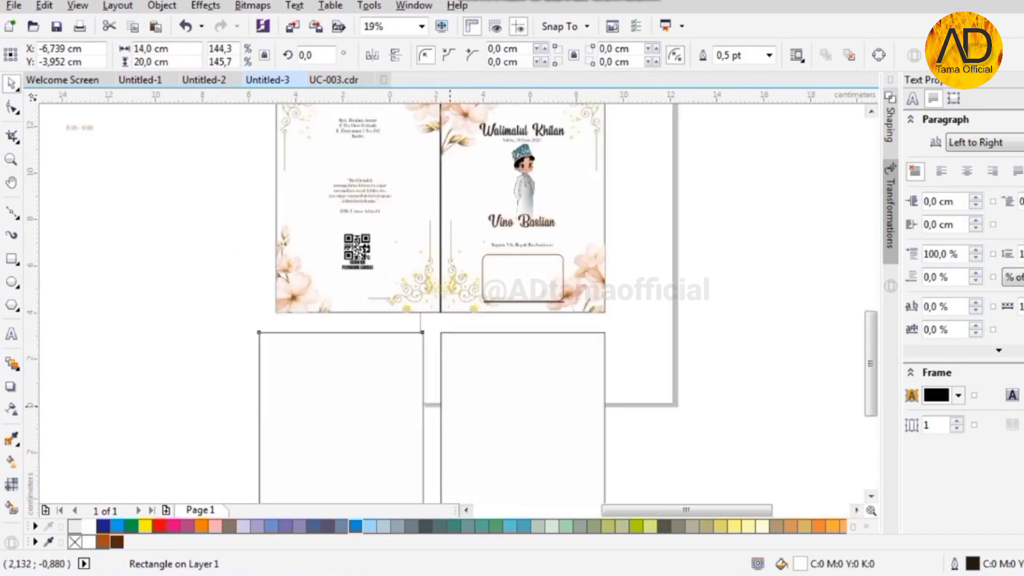
- Copy the gold corner ornament into the lower right panel's bottom-right corner
left_click(416, 207)
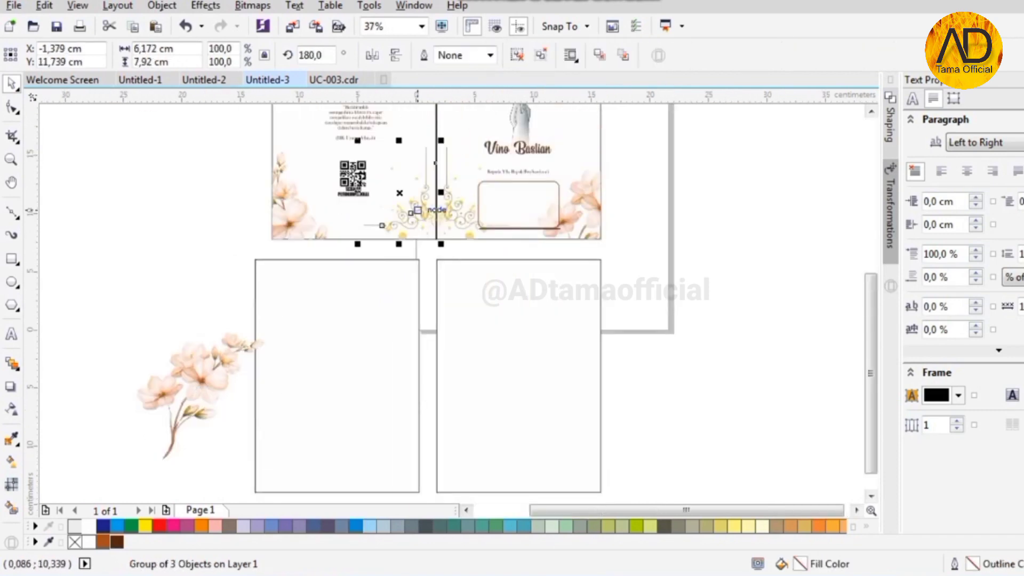
left_click_drag(417, 207, 387, 318)
right_click(387, 317)
scroll(404, 308, "down", 1)
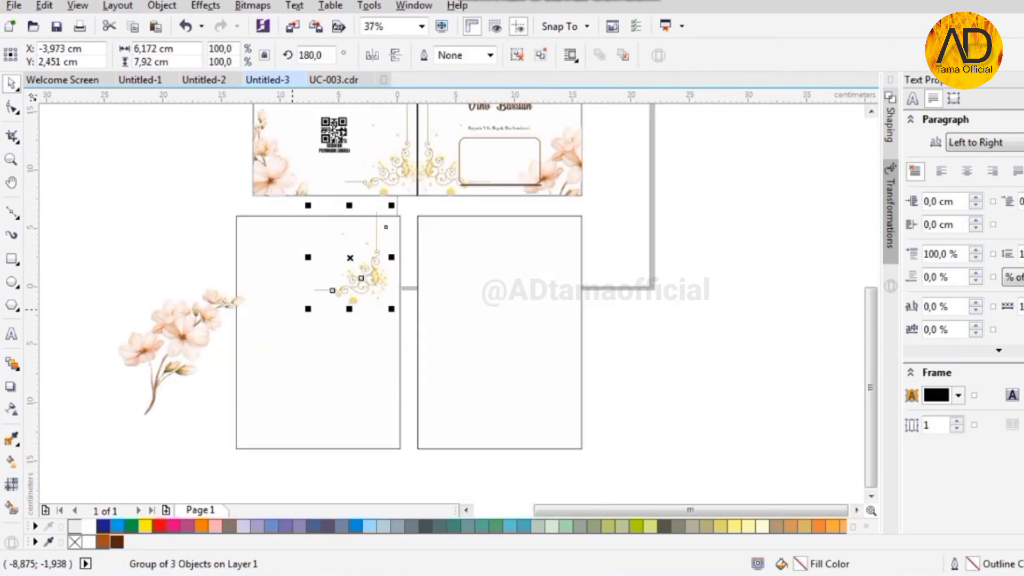
left_click(475, 382, "shift")
key("b")
key("r")
- Add a vertically flipped ornament copy in that panel's top-right corner
left_click_drag(564, 425, 564, 345)
right_click(564, 346)
left_click(395, 55)
left_click(462, 290, "shift")
key("t")
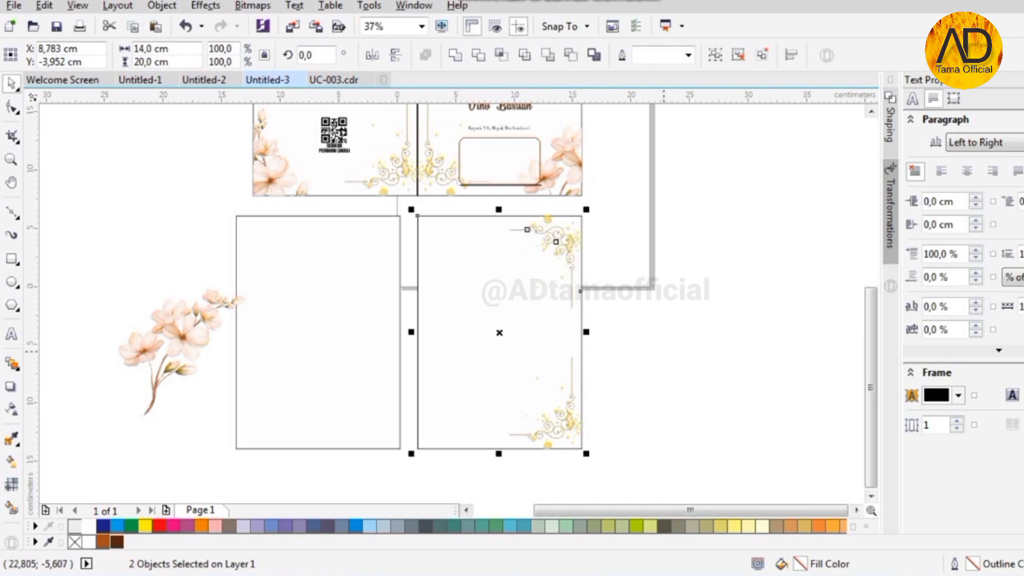
- Copy both ornaments onto the left inside panel, mirrored horizontally and aligned to its left edge
left_click(664, 351)
left_click(563, 425)
left_click(564, 260, "shift")
left_click_drag(563, 260, 362, 260)
right_click(362, 260)
left_click(371, 55)
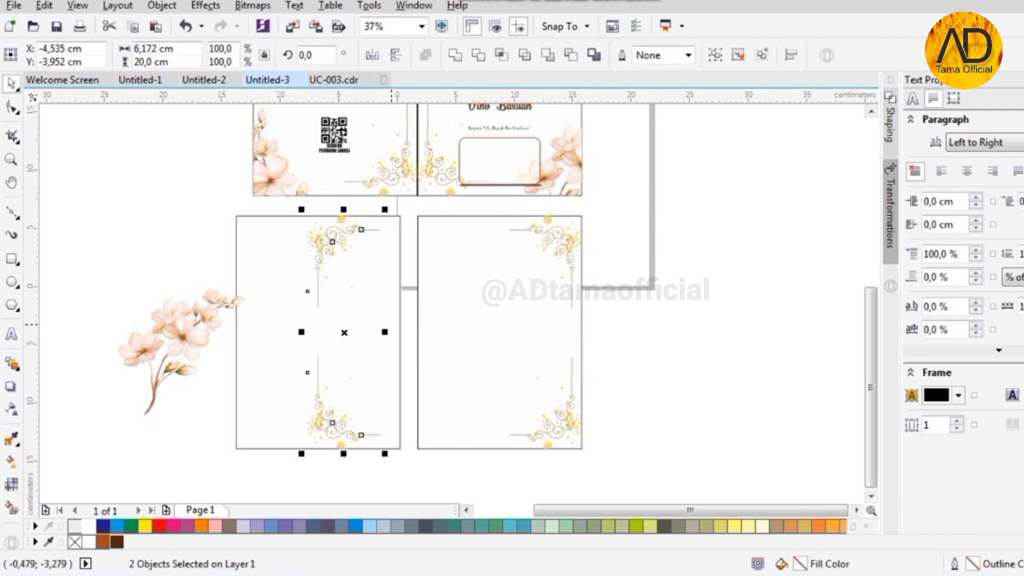
key("l")
left_click(359, 496)
- Move the left inside panel flush against the right one
left_click(181, 336)
left_click(479, 346)
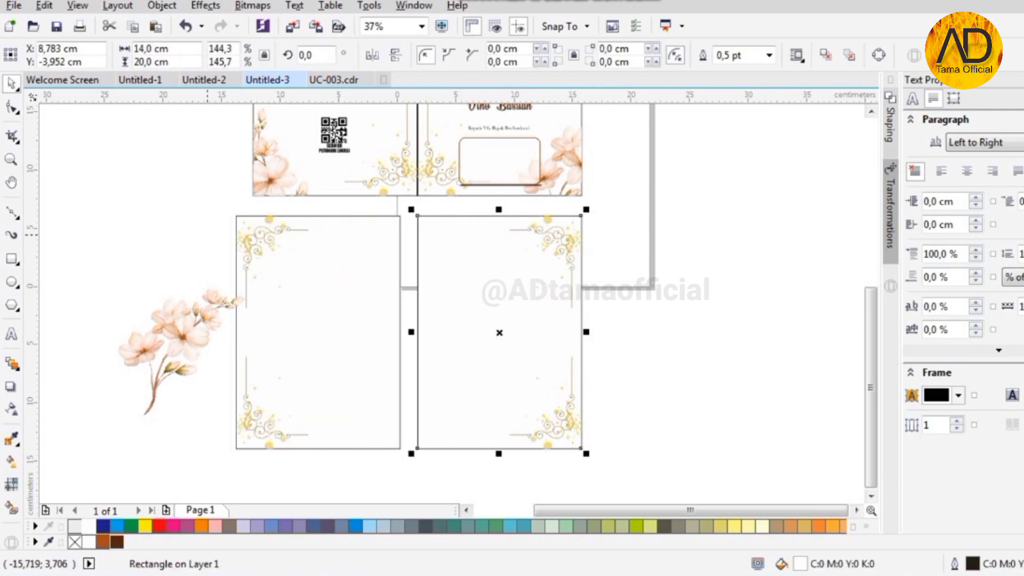
left_click_drag(208, 207, 438, 483)
scroll(405, 450, "up", 2)
left_click_drag(360, 407, 438, 412)
- Bring the floral sprig onto the inside spread and rotate it upright
scroll(438, 412, "down", 2)
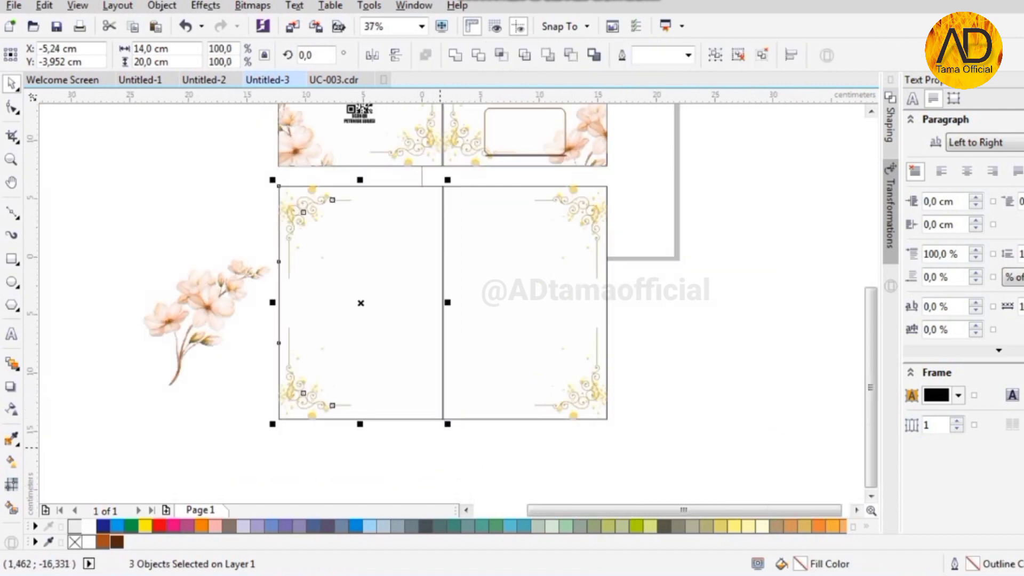
left_click_drag(203, 315, 425, 399)
scroll(442, 413, "up", 1)
scroll(414, 319, "down", 1)
left_click(411, 351)
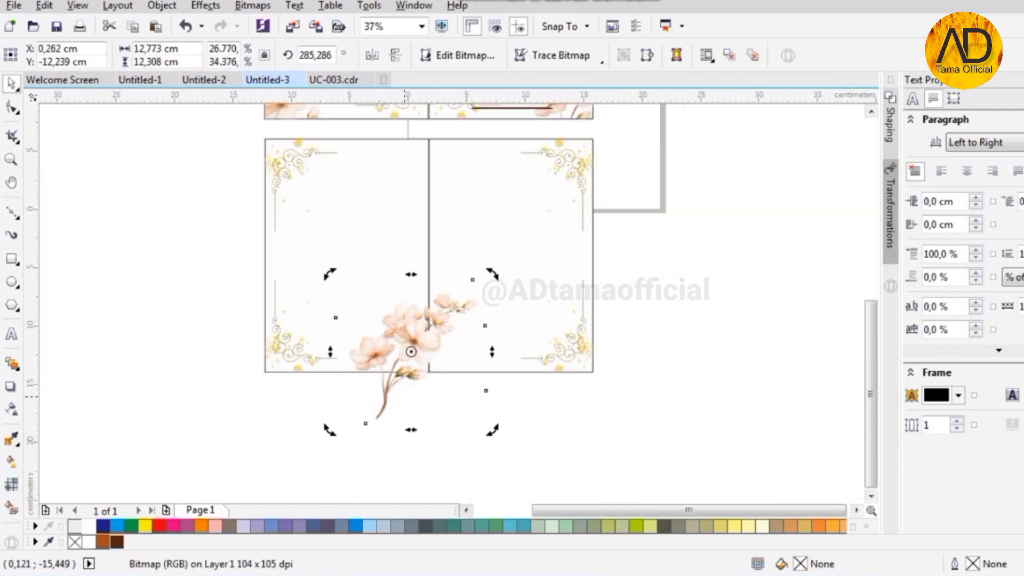
left_click_drag(333, 428, 424, 424)
scroll(424, 388, "up", 1)
- Reposition the sprig so it straddles the fold at the bottom centre
key("Escape")
left_click_drag(390, 309, 461, 303)
scroll(434, 287, "up", 1)
scroll(448, 304, "down", 1)
scroll(457, 303, "up", 1)
left_click_drag(456, 302, 437, 268)
scroll(449, 268, "down", 2)
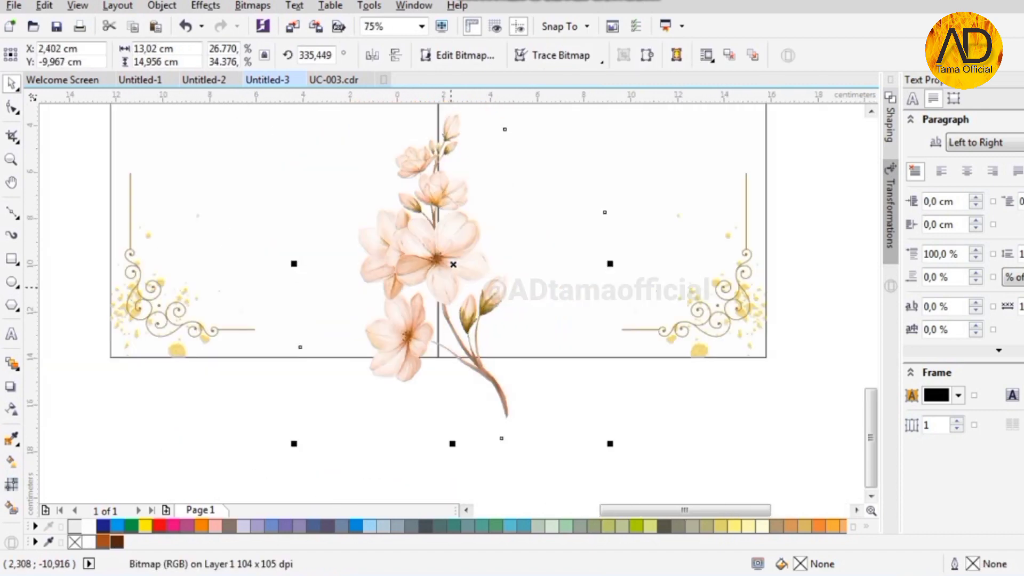
scroll(469, 287, "up", 1)
scroll(477, 304, "down", 1)
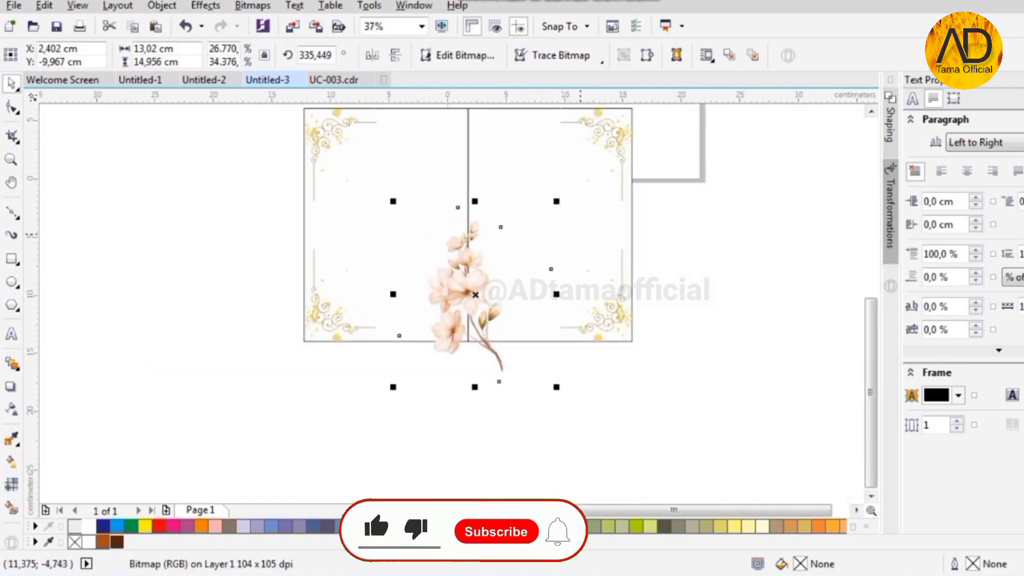
- Intersect the sprig with the right inside panel to trim it, moving the untrimmed original off the card
left_click(580, 235)
left_click(498, 360, "shift")
left_click(501, 55)
left_click_drag(494, 353, 771, 354)
scroll(469, 298, "up", 3)
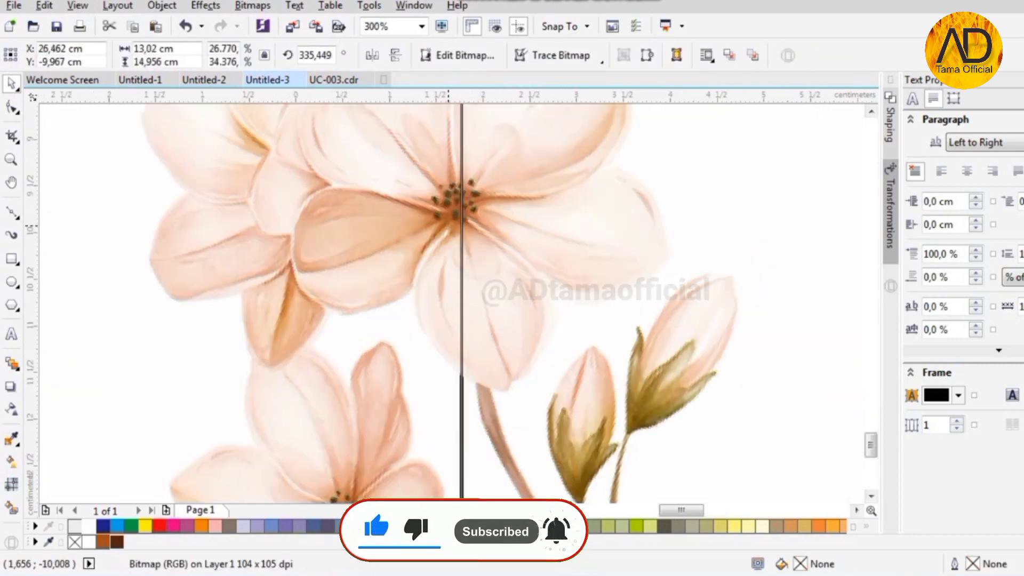
scroll(449, 229, "up", 2)
scroll(449, 229, "down", 6)
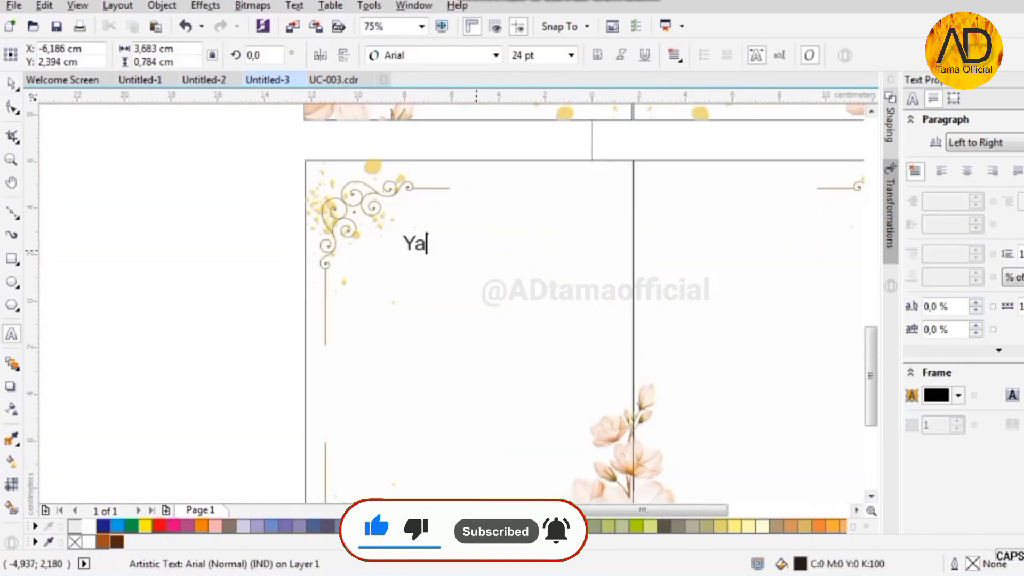
- Start the prayer text and make it 11 pt with centre alignment
type("Allah,")
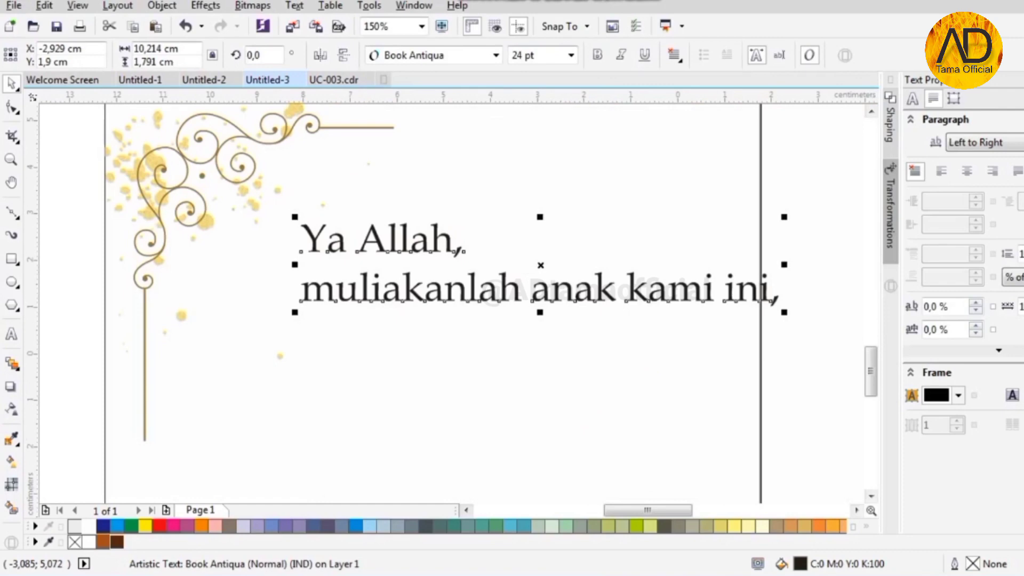
left_click(571, 55)
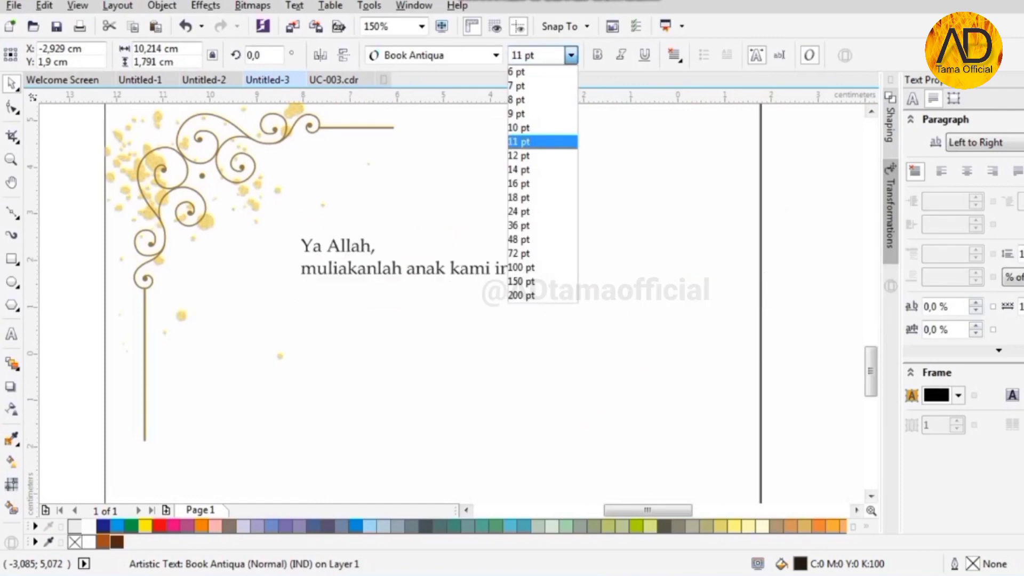
left_click(528, 137)
left_click(673, 55)
left_click(708, 111)
- Continue the prayer with lines ending 'perbuatannya,', 'lapangkanlah rejekinya,' and 'dekatkanlah pada kebaikan,'
double_click(516, 272)
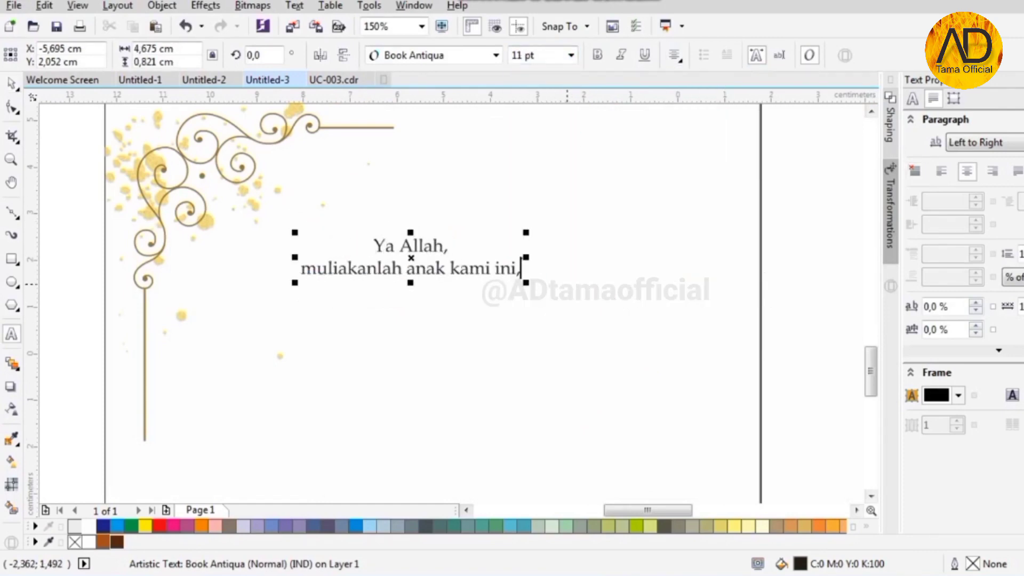
type(",")
key("Return")
type("terangilah hat")
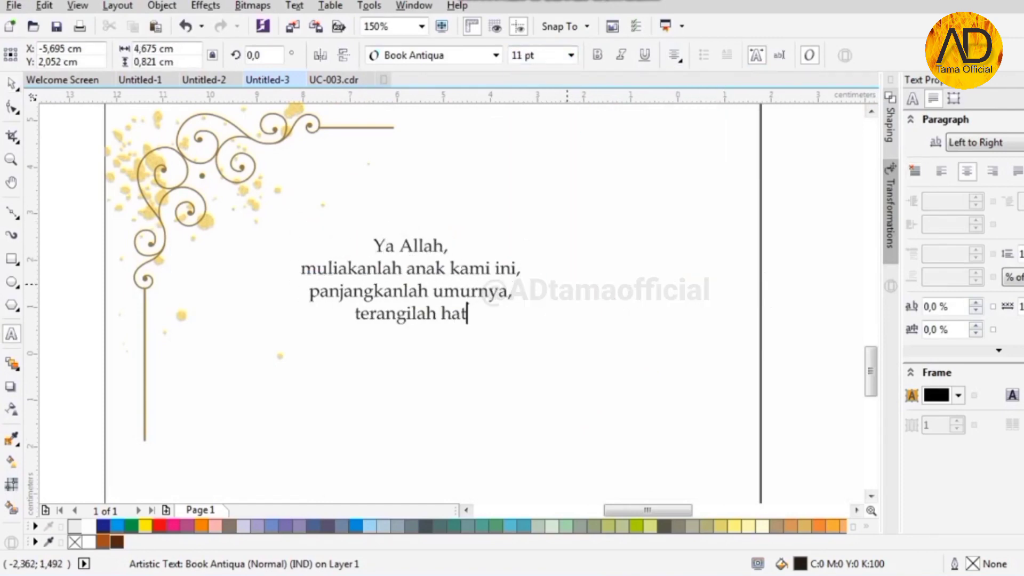
type(" perbuatannya,")
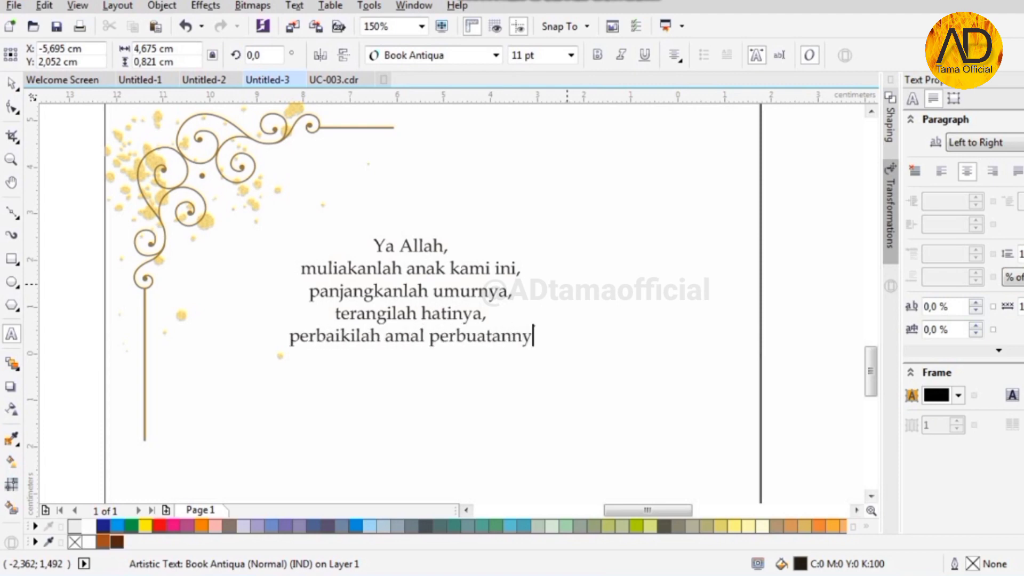
key("Return")
type("lapangkanlah rejekinya,")
key("Return")
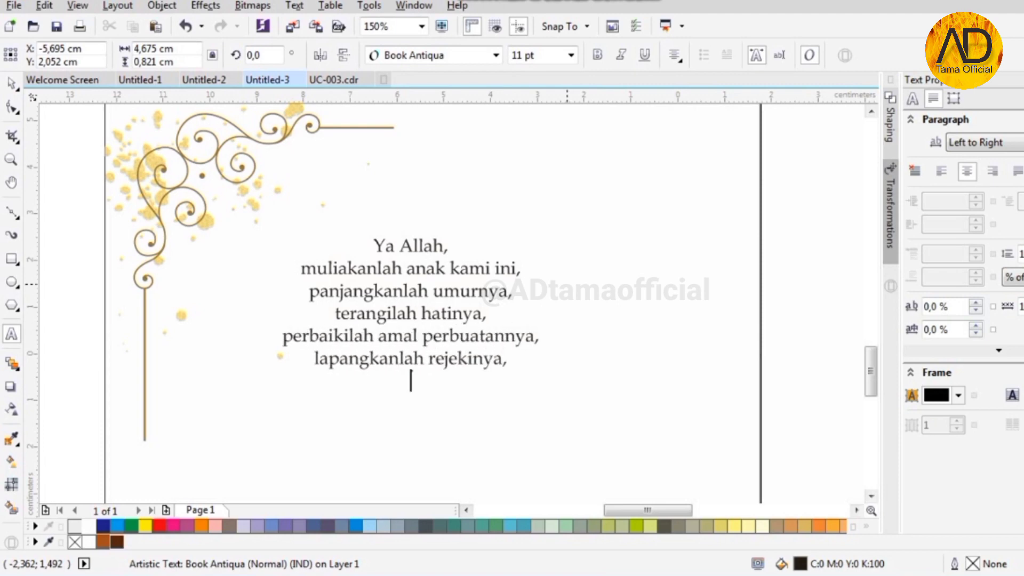
type("dekatkanlah pada kebaikan,")
key("Return")
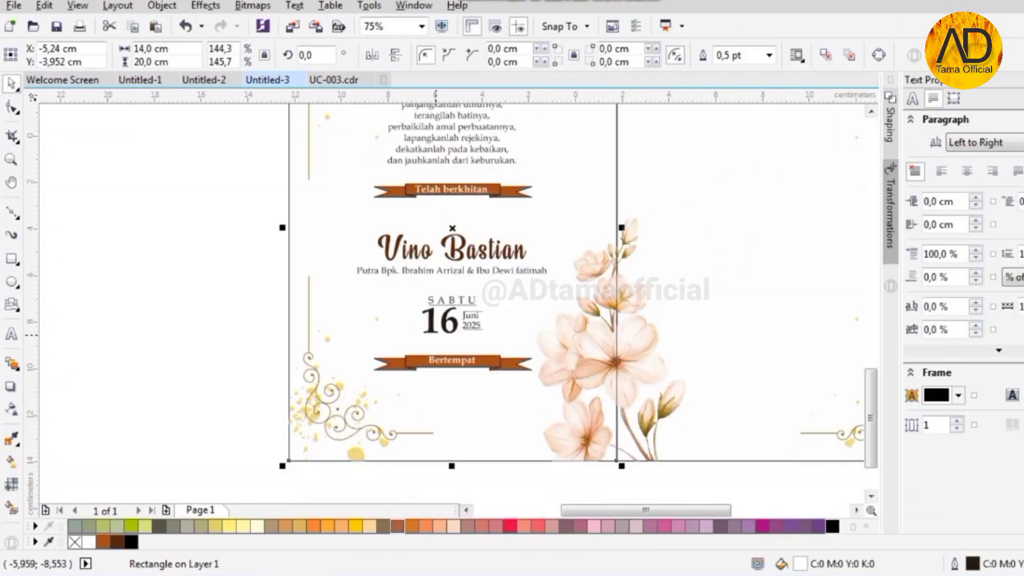
- Type the venue name and address as text below the Bertempat banner
left_click(11, 334)
left_click(402, 390)
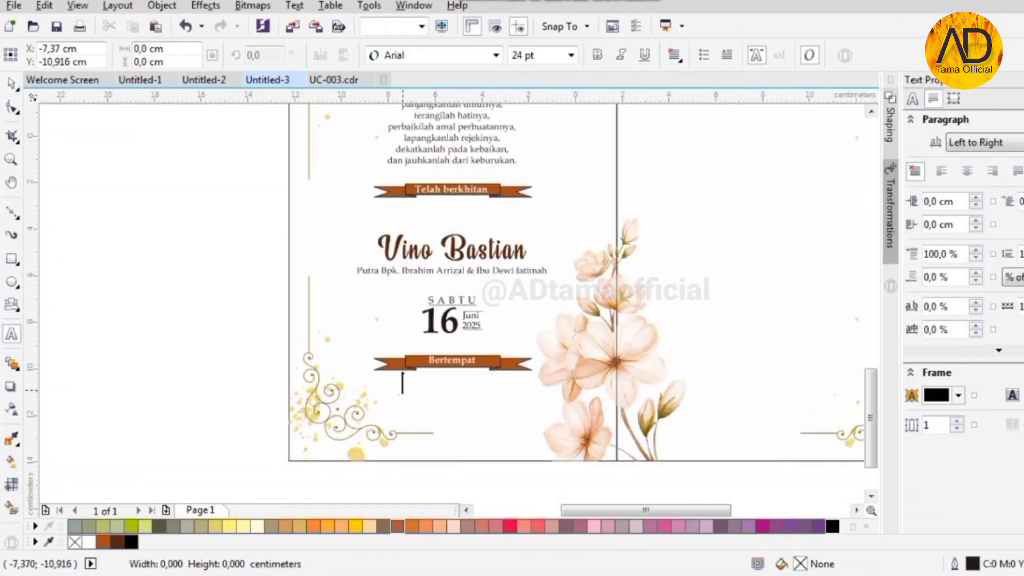
scroll(457, 391, "up", 1)
type("Griya Khitan As- Syfa")
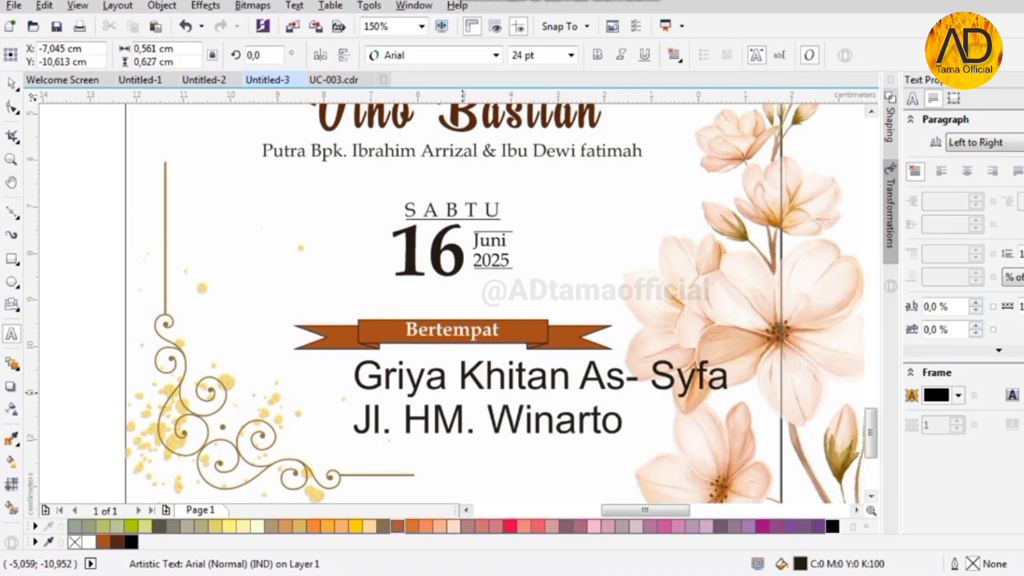
type("Kediri")
key("ctrl+space")
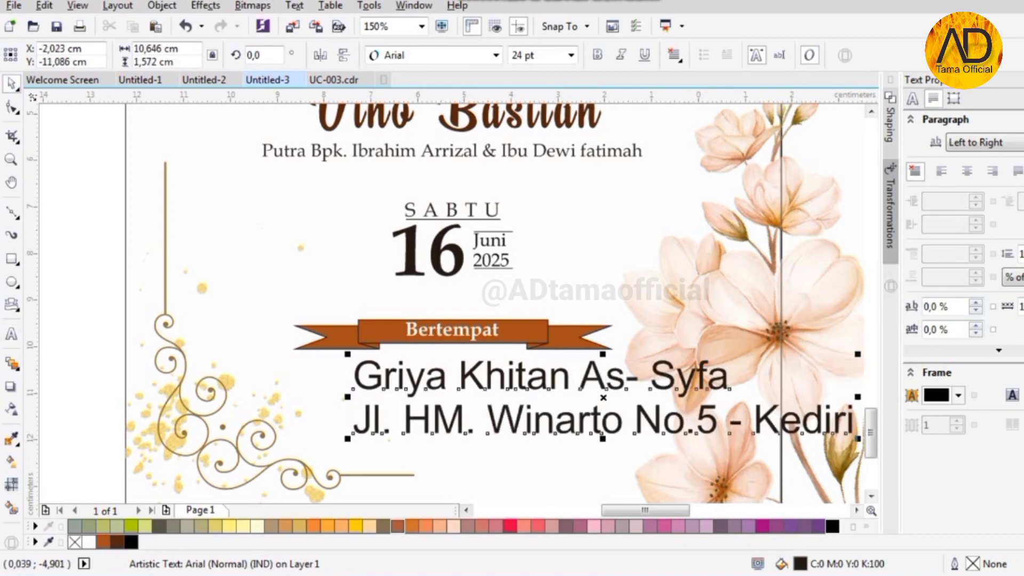
- Format the venue text as centre-aligned Book Antiqua 11 pt
left_click(674, 55)
left_click(687, 112)
left_click(495, 55)
left_click(415, 97)
left_click(570, 55)
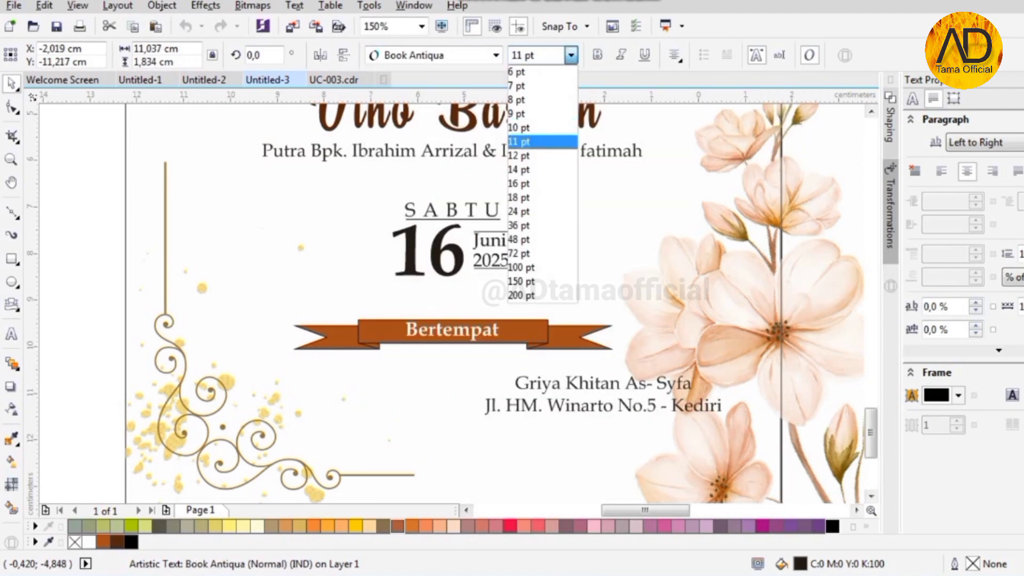
left_click(537, 141)
- Centre the venue text horizontally on the page
left_click(443, 381, "shift")
key("c")
scroll(511, 158, "down", 1)
left_click(470, 238)
left_click(468, 310)
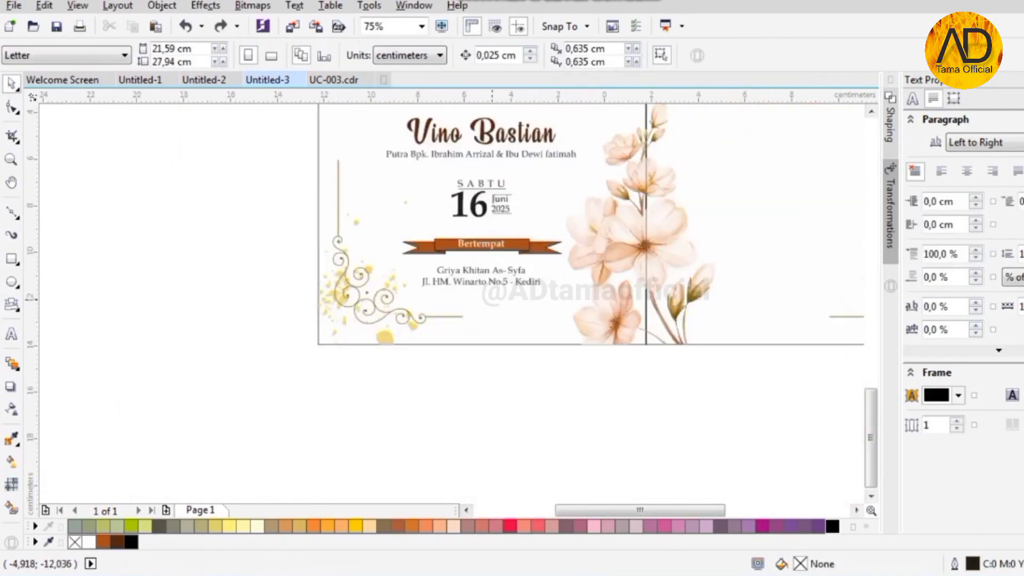
scroll(469, 310, "down", 1)
scroll(478, 194, "up", 2)
scroll(338, 280, "down", 2)
scroll(403, 180, "up", 1)
scroll(436, 251, "down", 1)
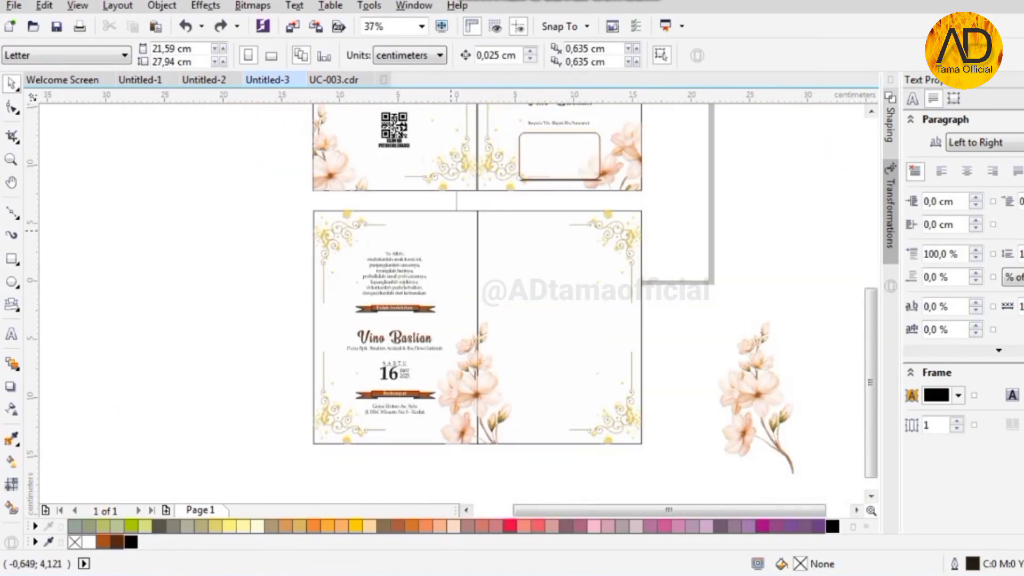
- Place the flower at the top of the fold and flip it upside down
scroll(613, 247, "down", 1)
left_click_drag(393, 339, 544, 229)
scroll(558, 209, "up", 2)
left_click(394, 55)
scroll(524, 305, "up", 1)
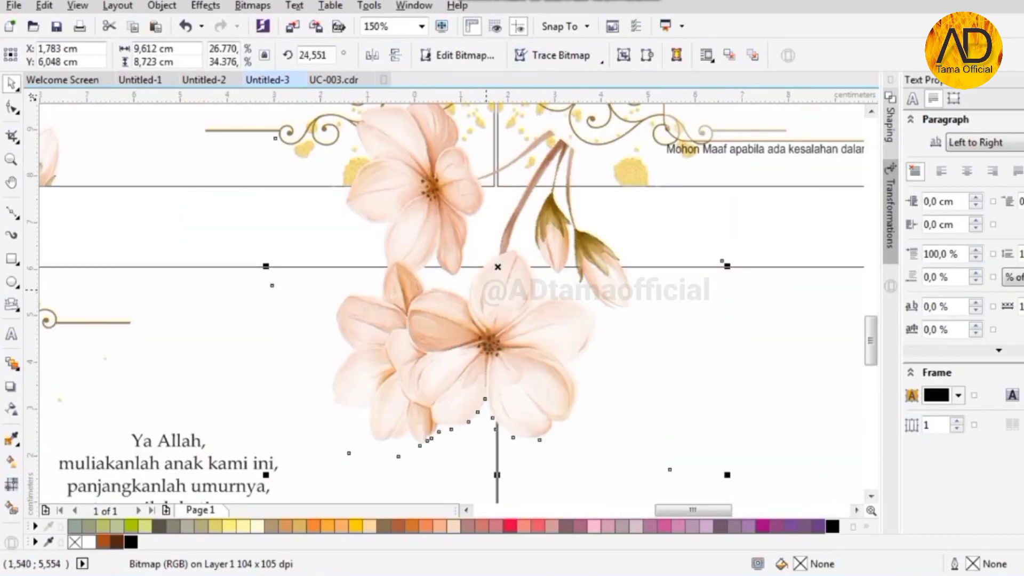
scroll(485, 261, "down", 1)
- Move the spare flower image onto empty canvas and delete it
left_click_drag(469, 245, 135, 231)
scroll(526, 233, "down", 1)
left_click_drag(304, 246, 145, 242)
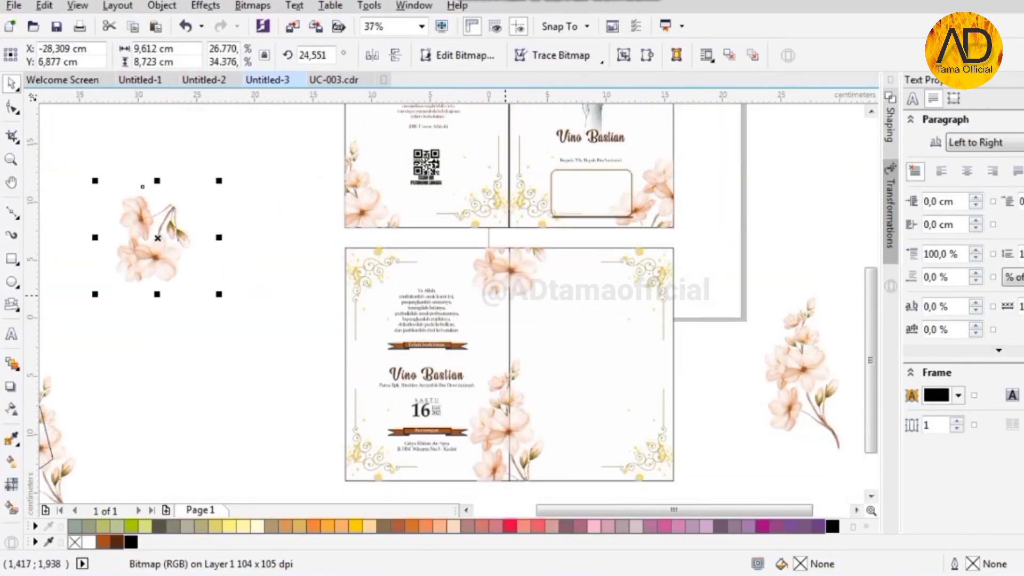
key("Delete")
scroll(524, 279, "up", 1)
scroll(524, 283, "up", 1)
scroll(511, 205, "down", 1)
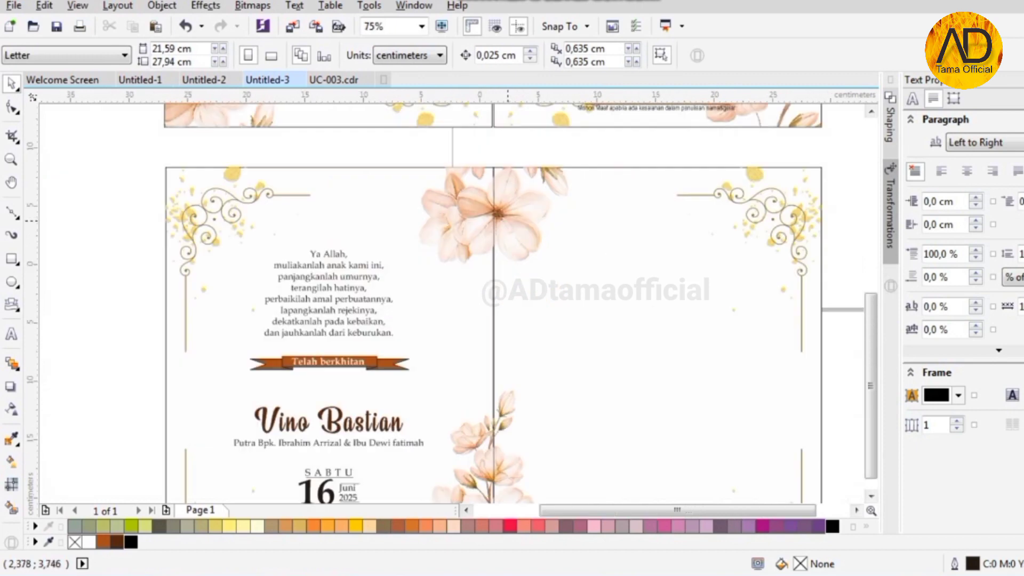
scroll(507, 218, "down", 1)
scroll(434, 347, "up", 1)
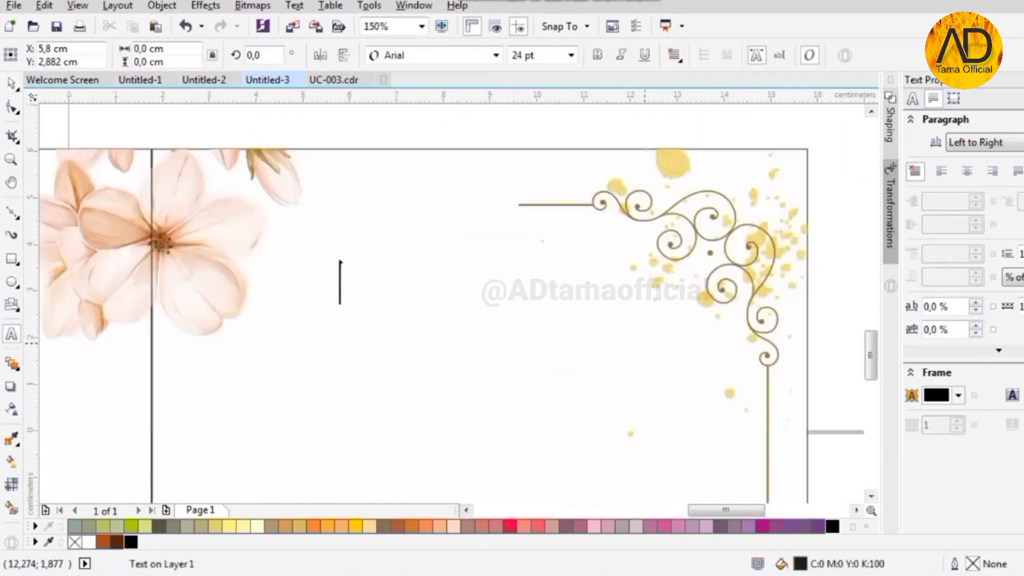
- Add the greeting 'Assalamu'alaikum Warahmatullahi Wabarokatuh' in Book Antiqua 11 pt
type("Assalamu'alaikum ")
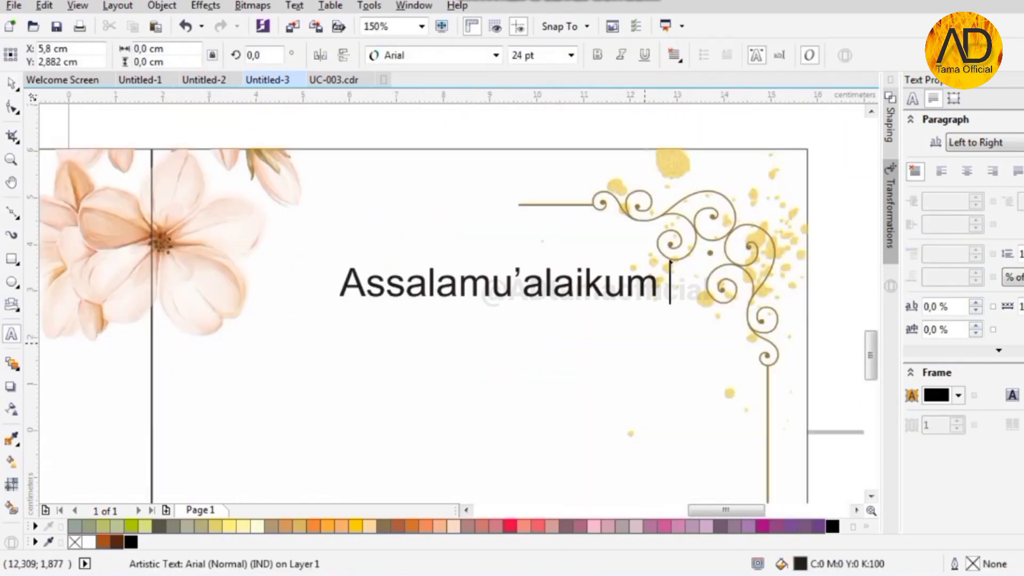
type("Warahmatullahi Wabarokatuh")
key("ctrl+space")
left_click(496, 55)
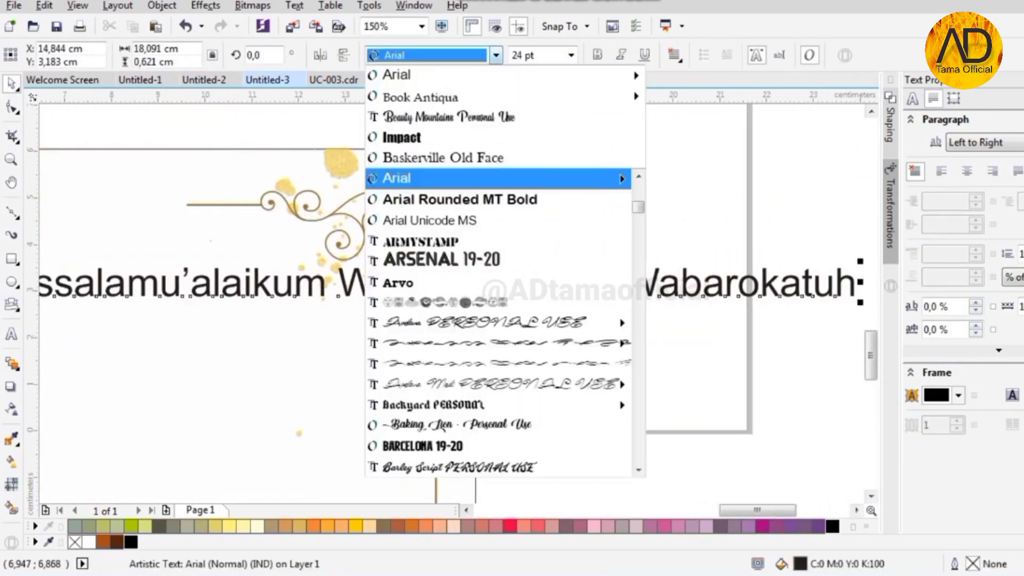
left_click(422, 112)
left_click(570, 54)
left_click(520, 140)
scroll(519, 139, "down", 2)
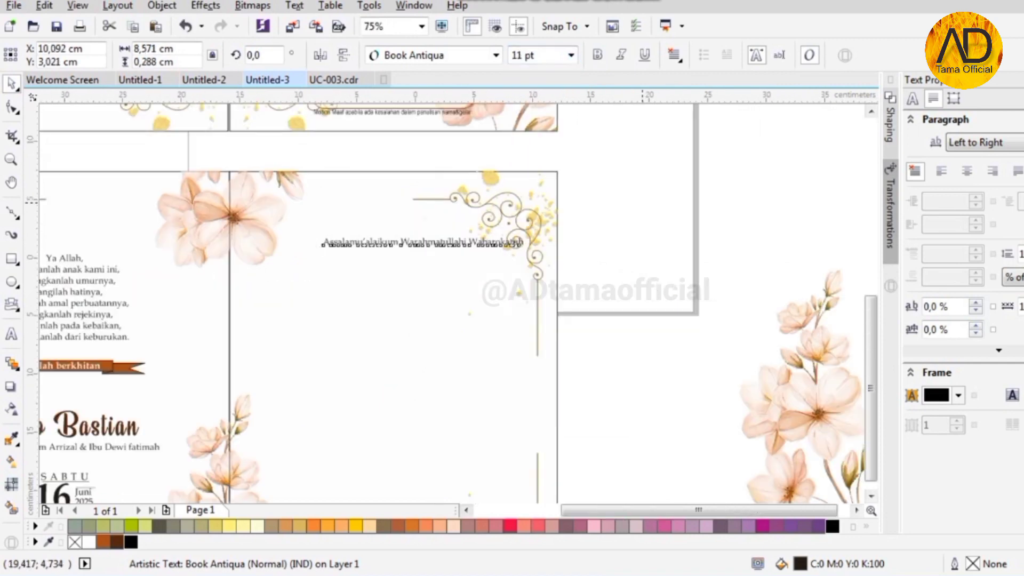
scroll(542, 239, "up", 2)
- Duplicate the greeting below and retype it as the invitation paragraph ending 'pada :'
left_click_drag(531, 179, 482, 223)
right_click(481, 223)
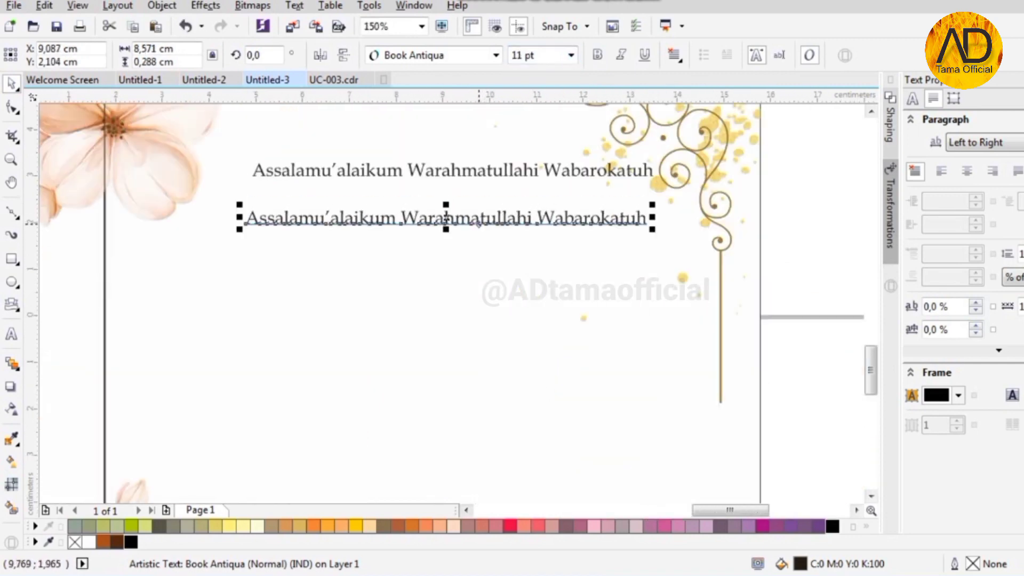
double_click(480, 222)
key("ctrl+a")
type("De")
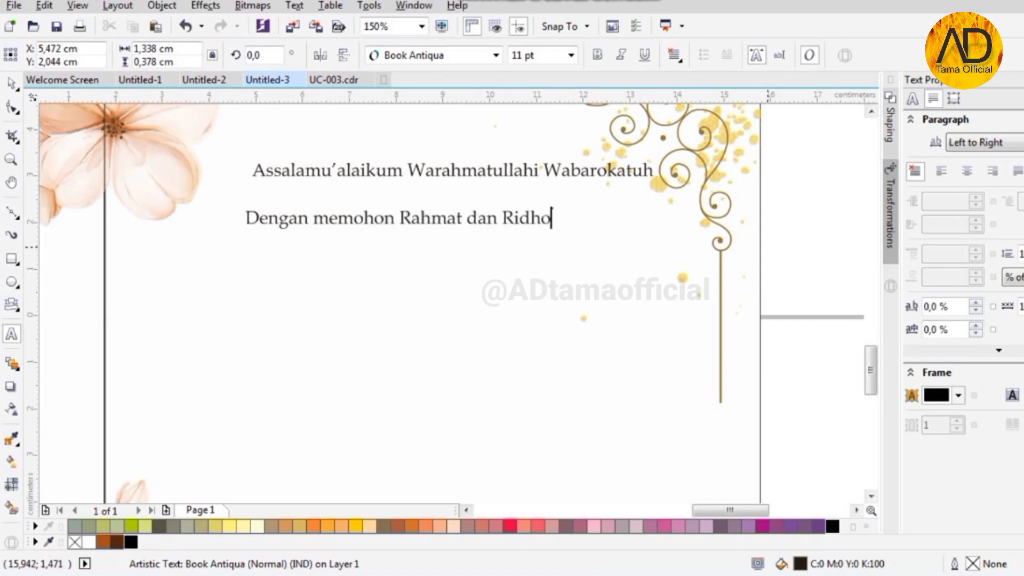
type("kami bermaksud menyelenggarakan Resepsi")
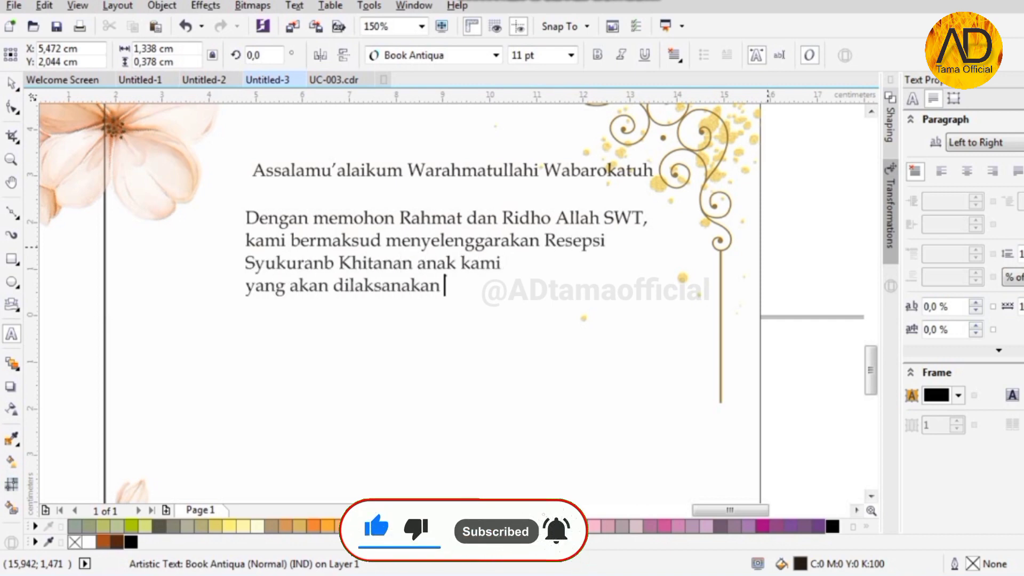
type("pada :")
key("ctrl+space")
- Centre-align the paragraph and centre both texts horizontally on the page
left_click(673, 55)
left_click(701, 112)
left_click(417, 170, "shift")
left_click(418, 194, "shift")
key("c")
scroll(418, 161, "down", 1)
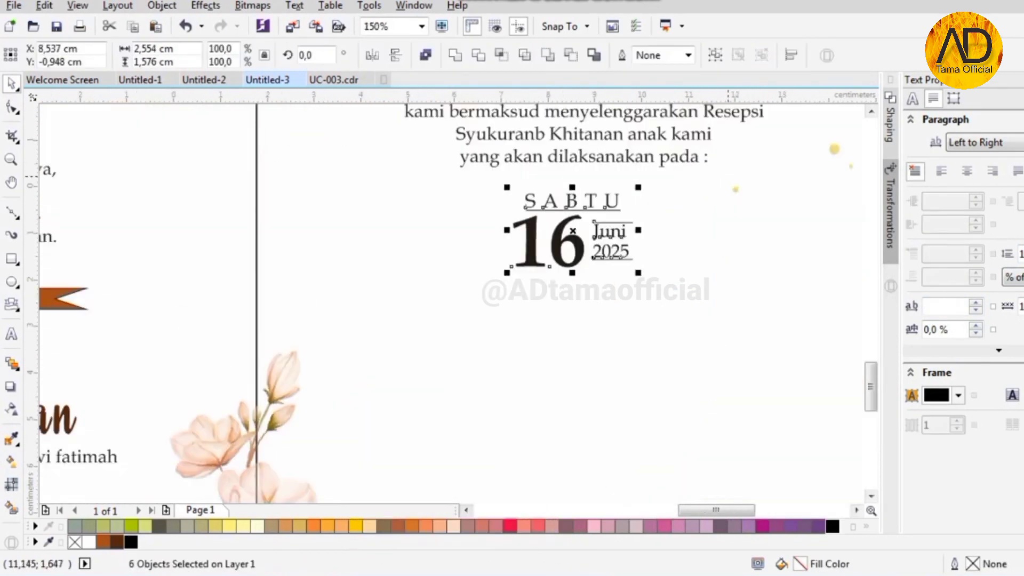
- Change the date number from 16 to 30
left_click(728, 176)
scroll(559, 234, "up", 2)
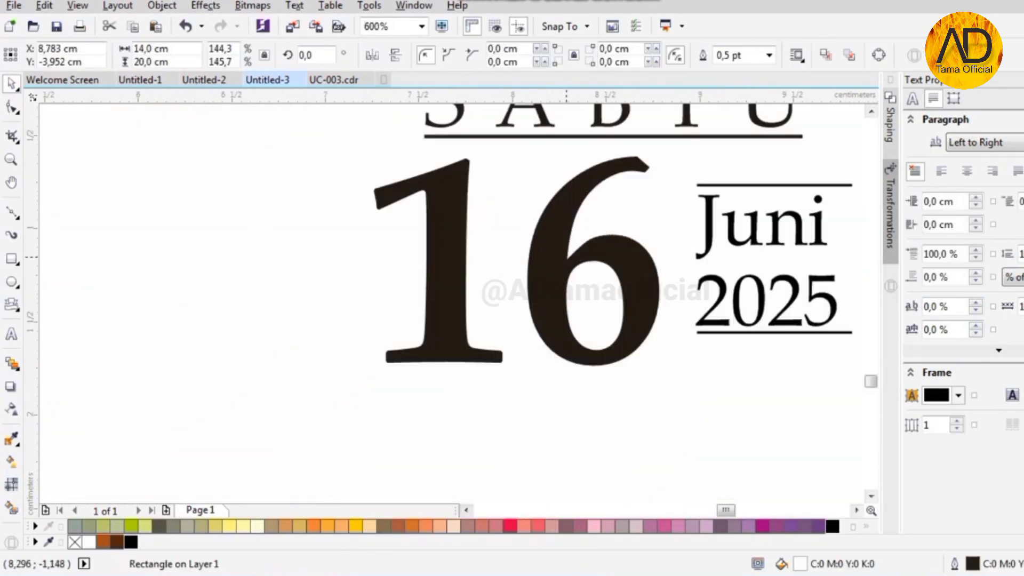
double_click(566, 256)
key("ctrl+a")
type("30")
key("ctrl+space")
scroll(566, 244, "down", 3)
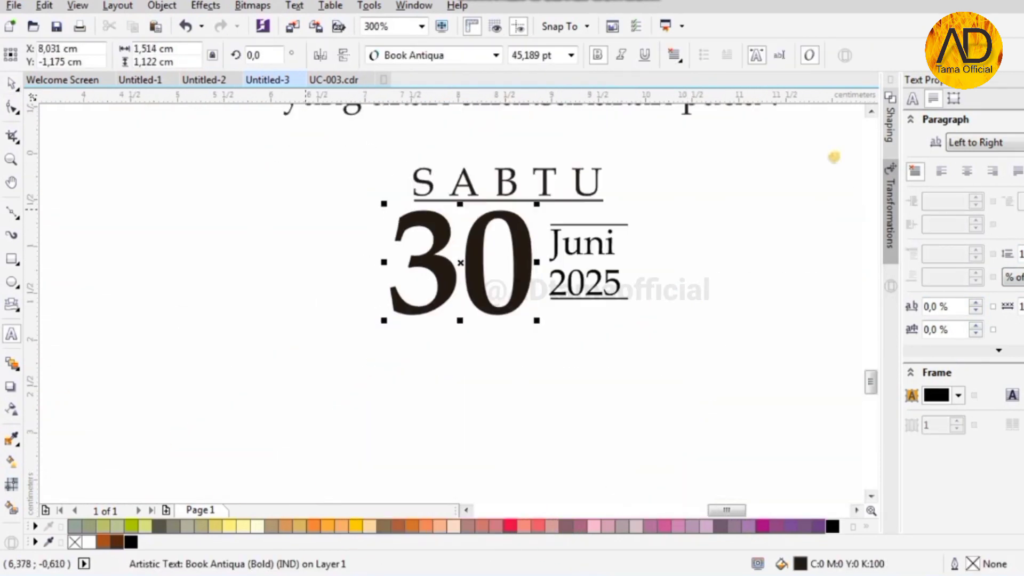
scroll(479, 228, "down", 1)
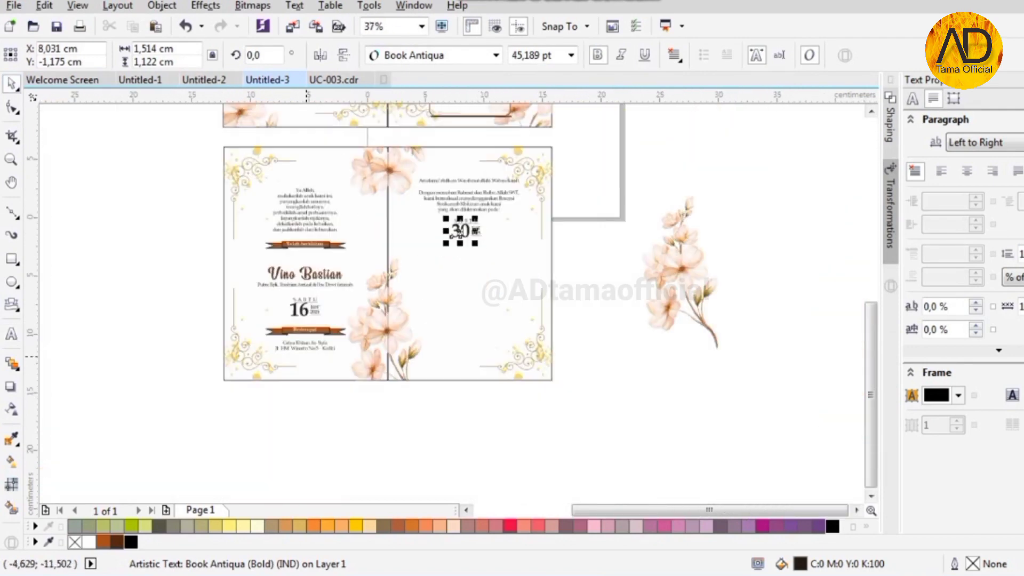
scroll(284, 329, "up", 2)
scroll(246, 351, "down", 1)
- Copy the Bertempat banner below the date and change its word to UPPERCASE
left_click_drag(162, 365, 429, 322)
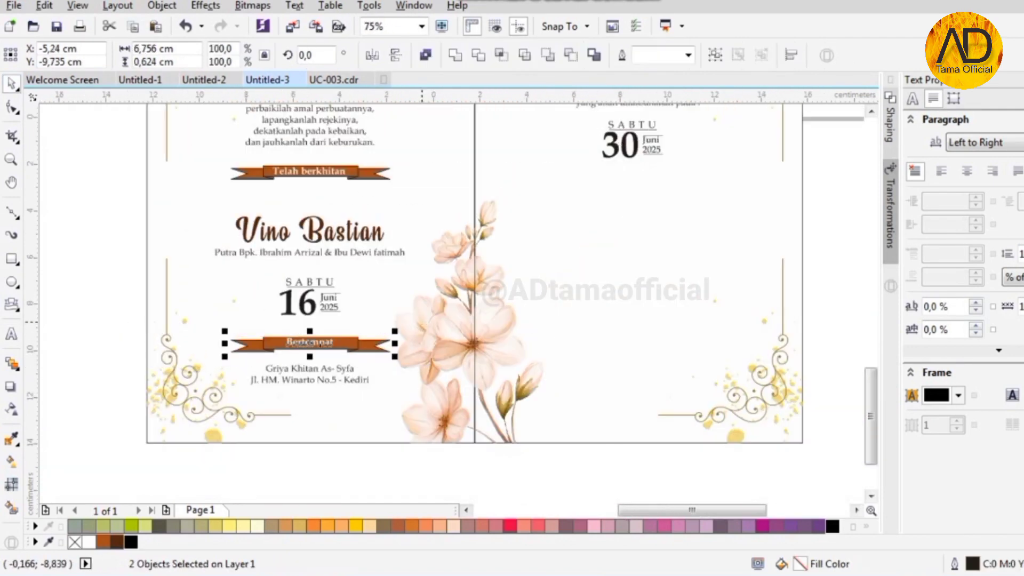
left_click_drag(326, 343, 642, 175)
right_click(642, 175)
scroll(652, 168, "up", 2)
left_click(598, 245)
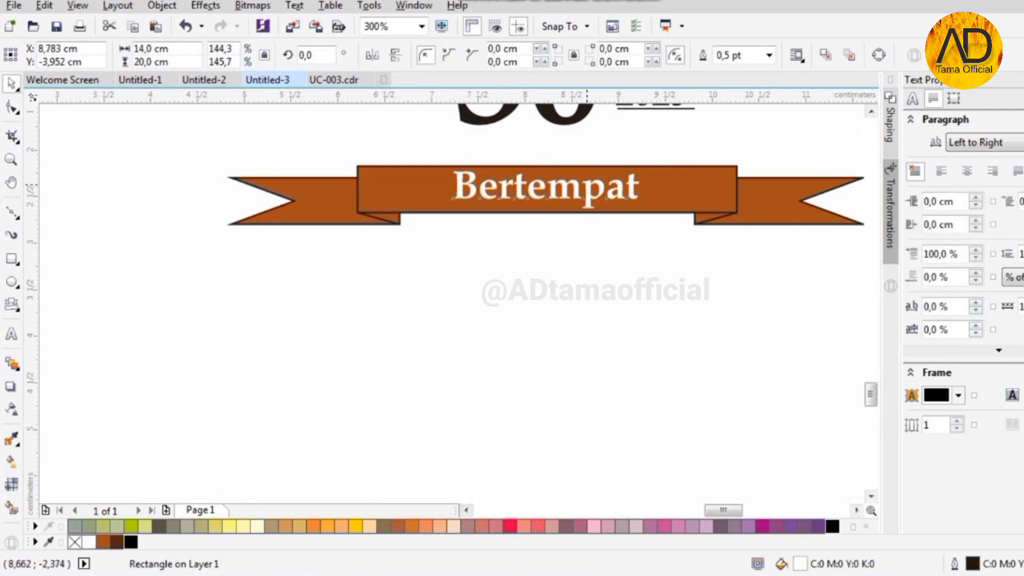
double_click(587, 184)
right_click(599, 206)
mouse_move(657, 366)
left_click(837, 402)
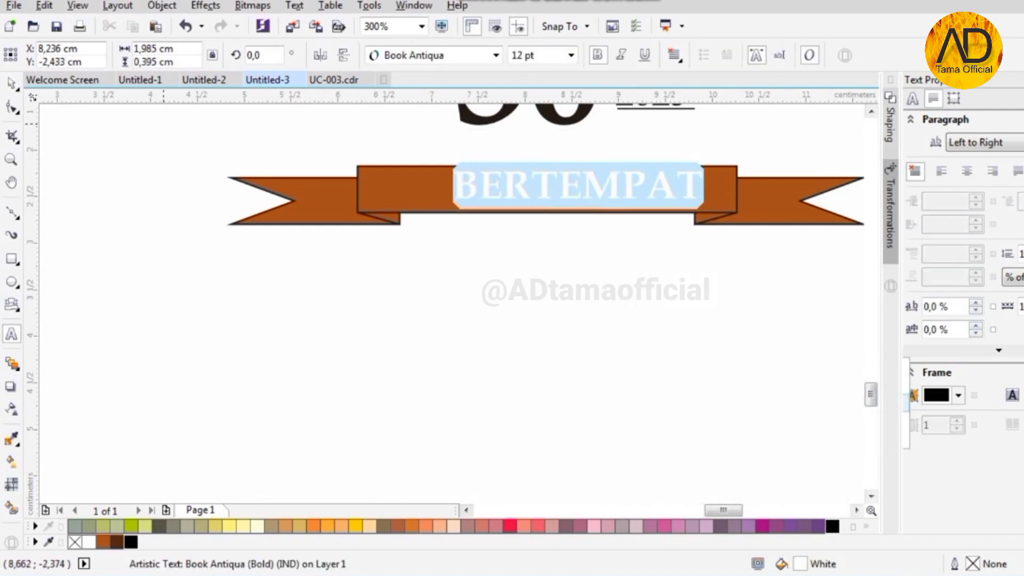
key("ctrl+space")
- Centre BERTEMPAT on its banner, group them, and centre the group on the page
scroll(590, 183, "up", 1)
left_click(643, 230, "shift")
key("c")
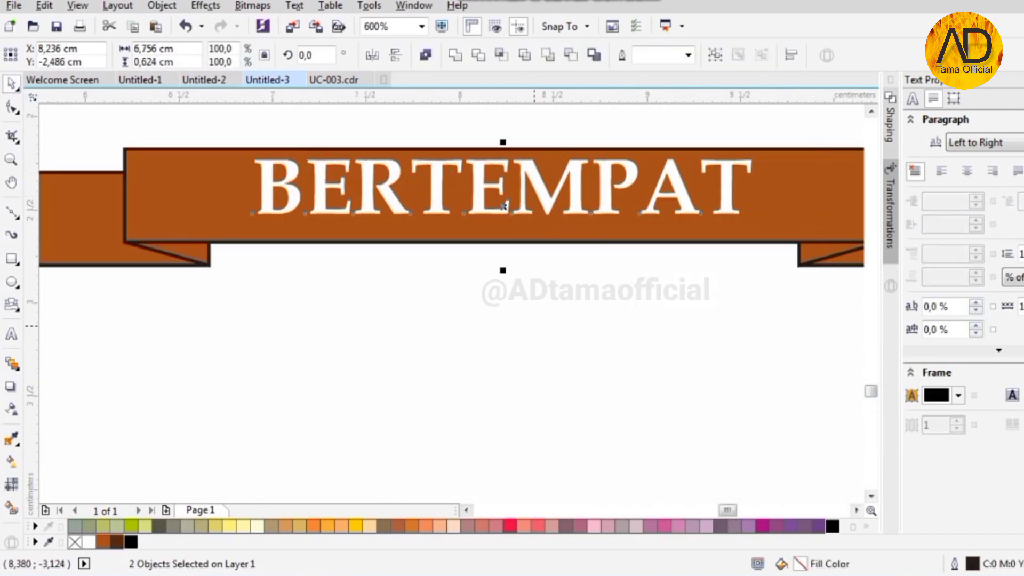
left_click(538, 324)
scroll(557, 191, "up", 1)
left_click_drag(557, 192, 557, 196)
scroll(485, 186, "down", 2)
left_click(547, 193, "shift")
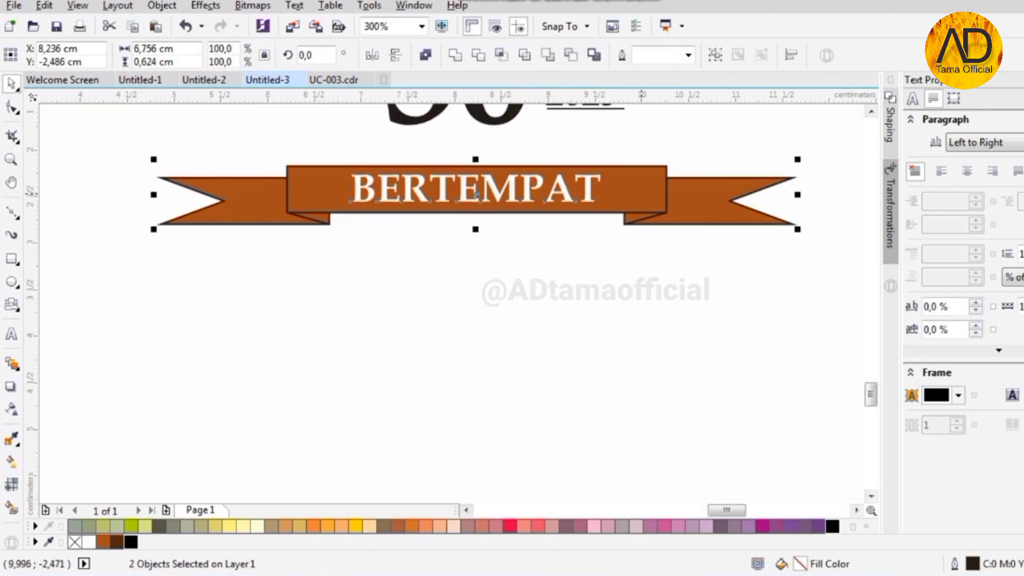
key("ctrl+g")
left_click(521, 284, "shift")
key("c")
scroll(469, 227, "down", 2)
left_click(711, 282)
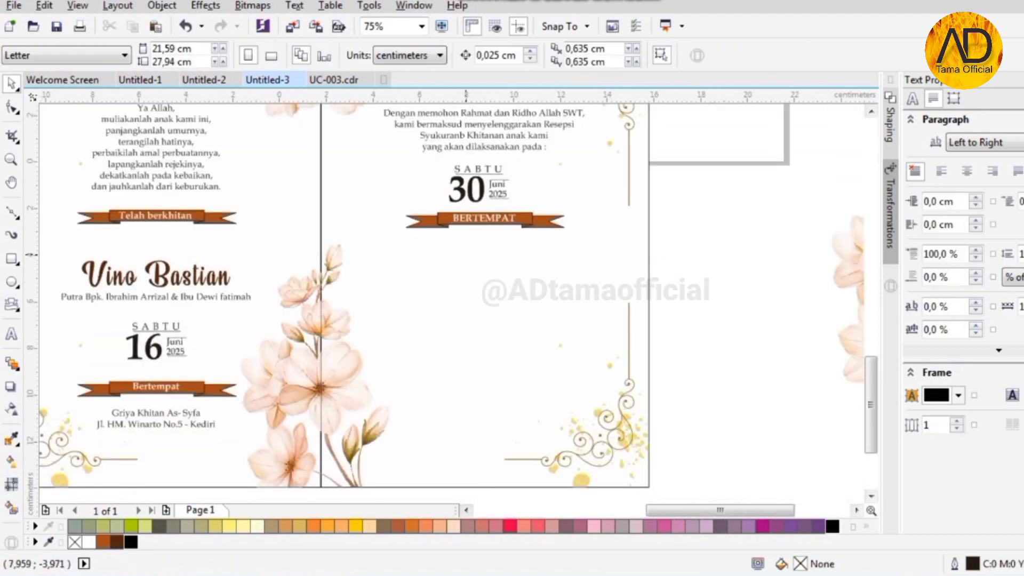
- Centre-align the hotel address, centre it on the page, and copy it further down
scroll(416, 291, "down", 1)
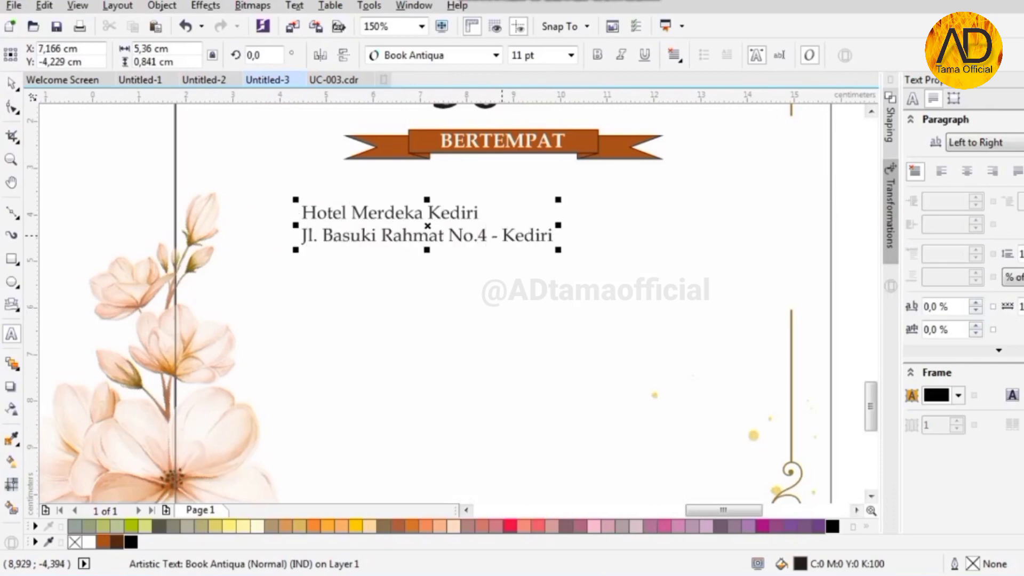
scroll(538, 203, "down", 1)
left_click(674, 54)
left_click(703, 110)
scroll(525, 196, "up", 1)
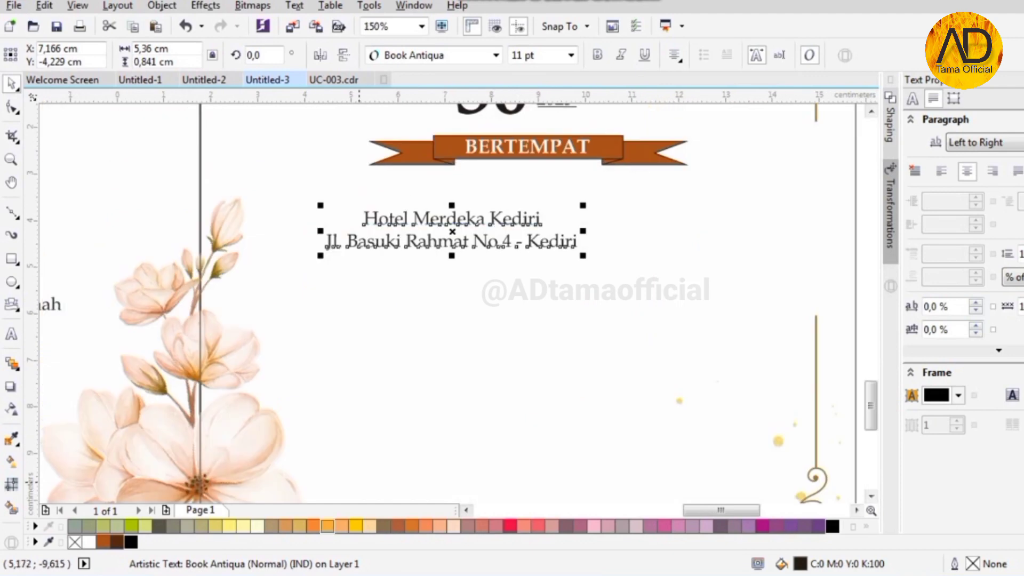
left_click(489, 318, "shift")
key("c")
scroll(527, 217, "down", 1)
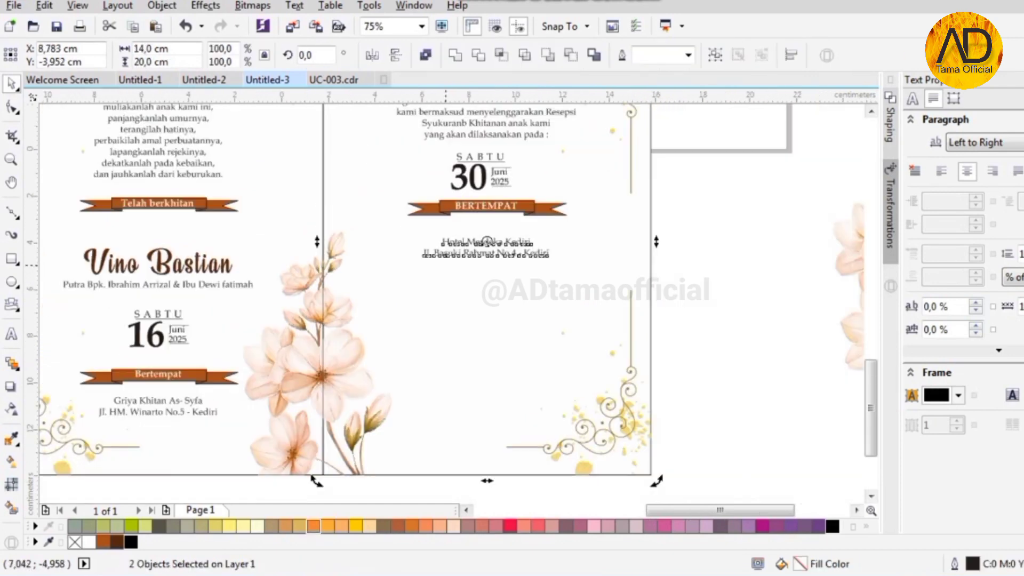
key("Escape")
scroll(509, 247, "up", 1)
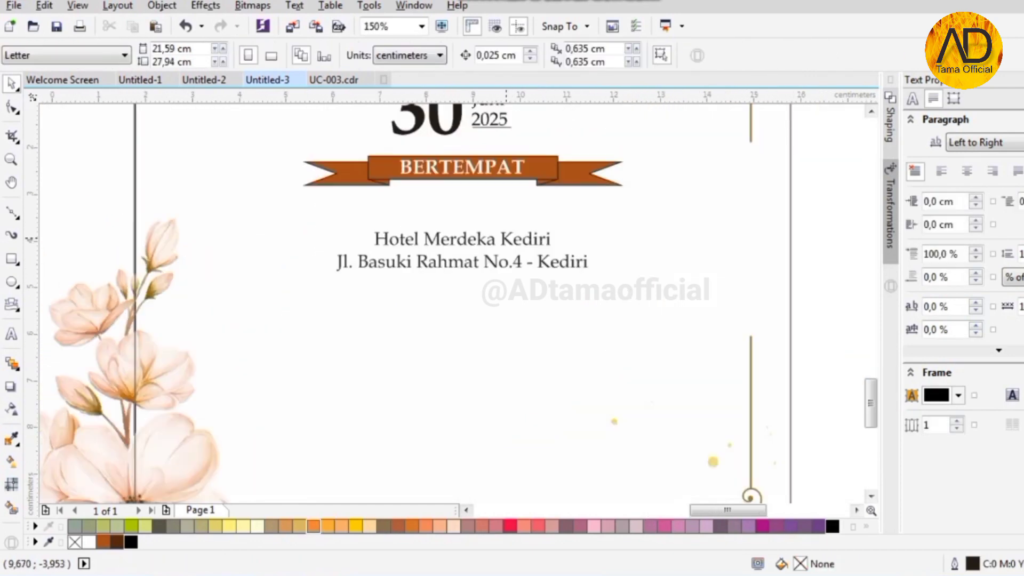
left_click_drag(506, 239, 505, 313)
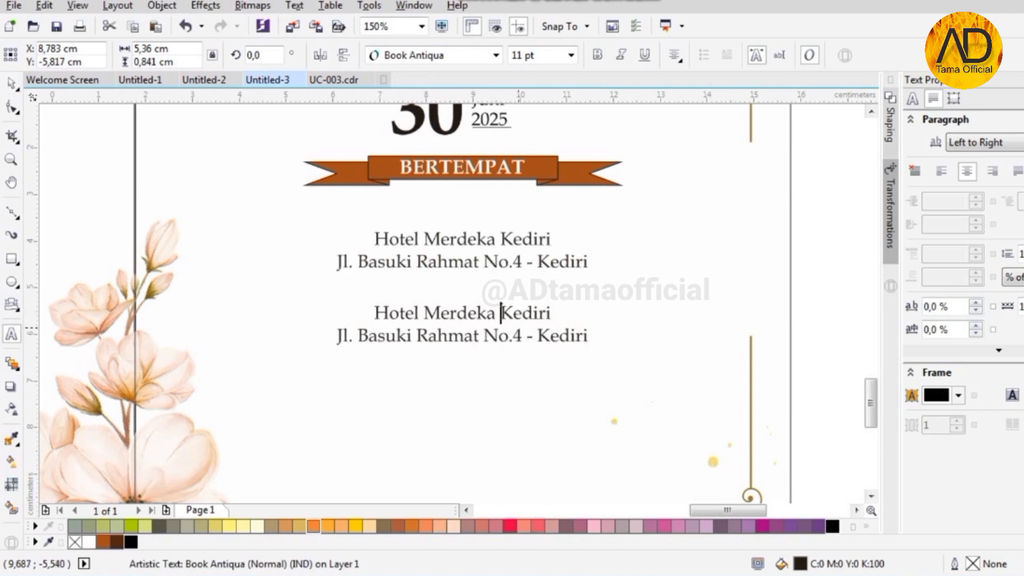
- Replace the copied text with the invitation paragraph 'Merupakan suatu kehormatan dan kebahagiaan bagi kami…'
key("ctrl+a")
type("Merupaka")
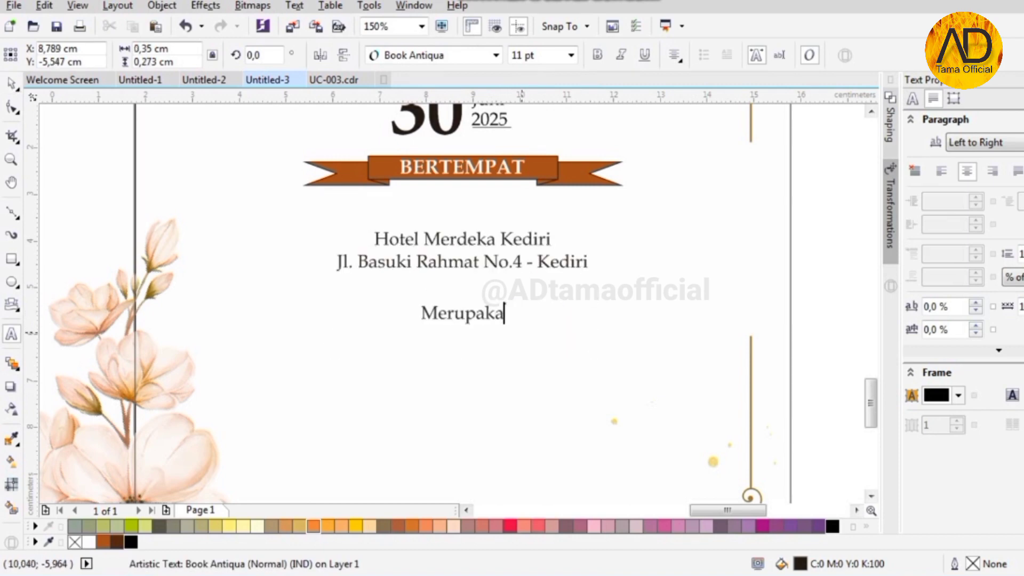
type("n suatu kehormatan dan kebahagiaan")
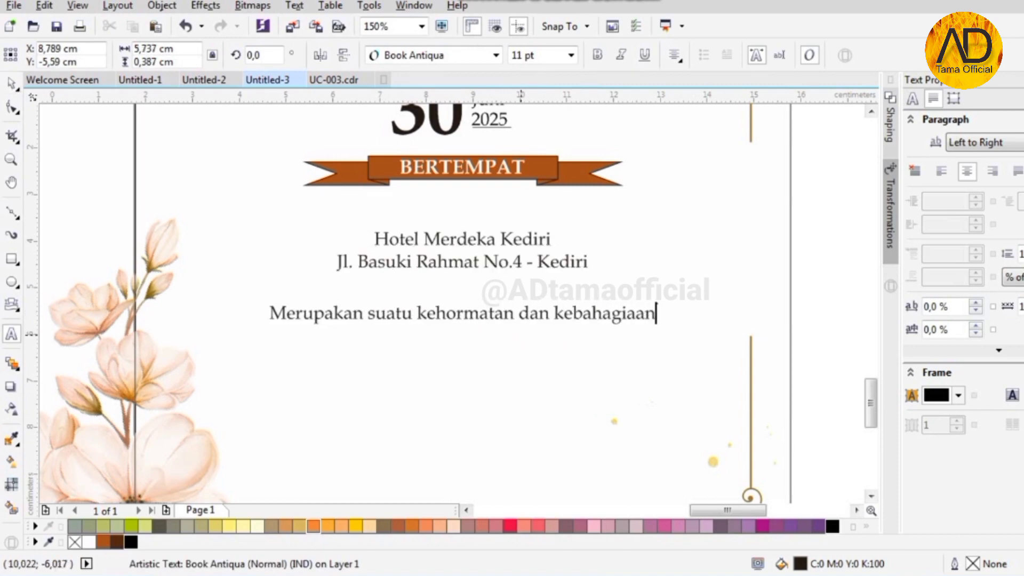
key("Return")
scroll(535, 385, "up", 2)
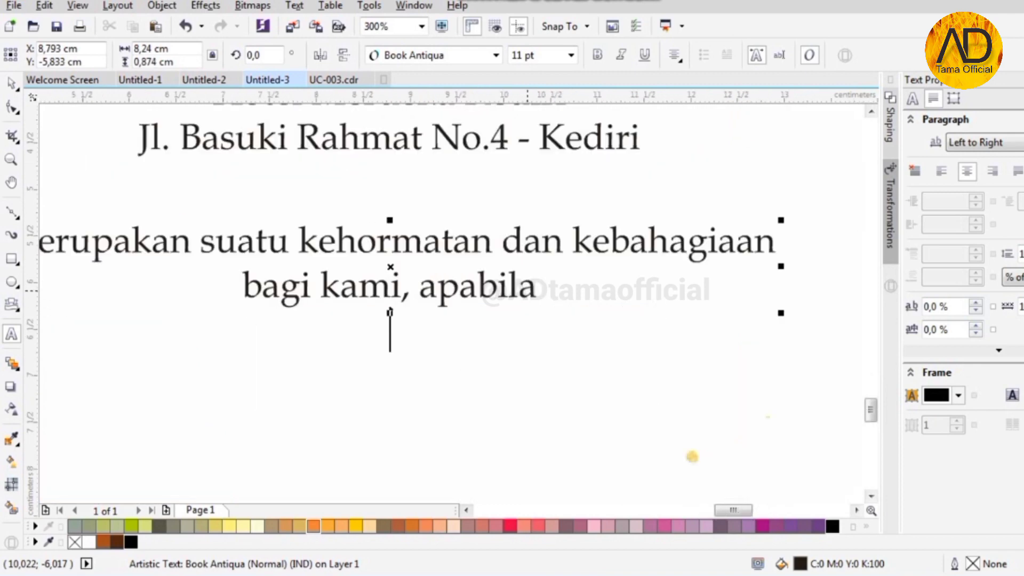
type("bagi kami, apabila Bapak/Ibu/Saudara/i")
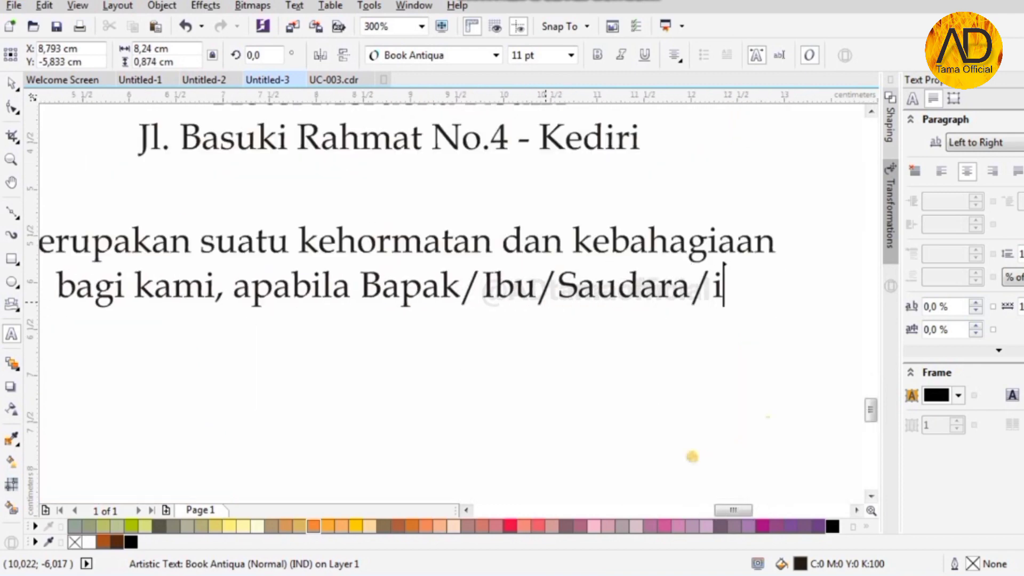
type("Berkenan hadir untuk")
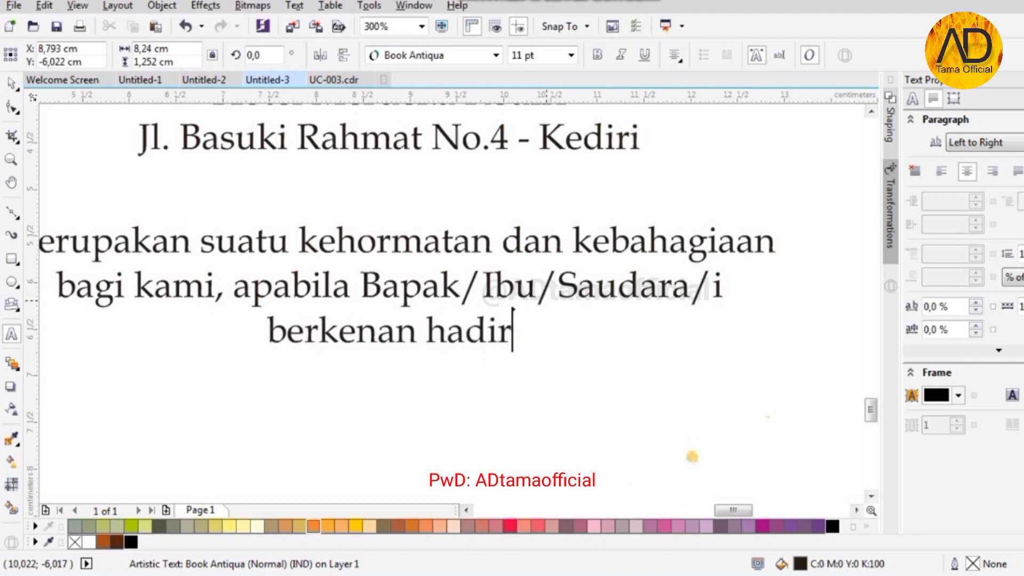
type(" memberikan do")
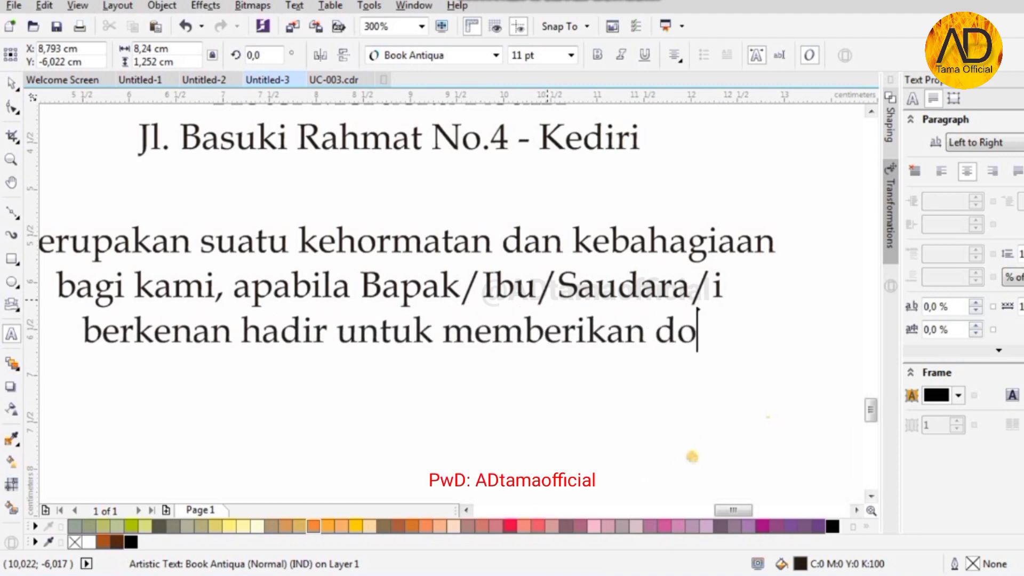
type("'a selamatkepada anak kami")
- Add the closing greeting 'Wassalamu'alaikum Warahmatullahi Wabarakatuh' on a new line
key("Return")
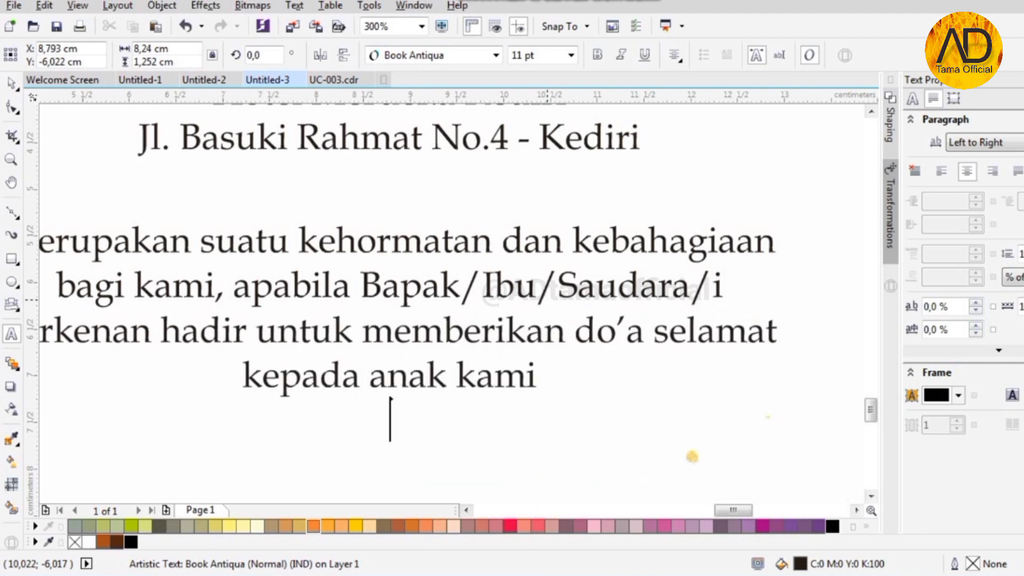
type("Wassalamu'alaikum Warahmatullahi, Waba")
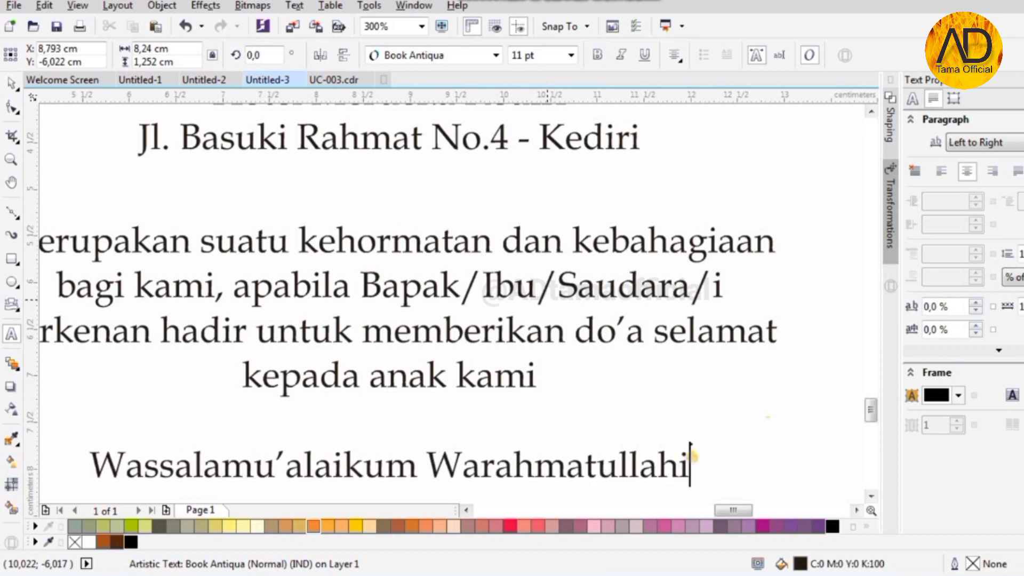
key("BackSpace")
key("BackSpace")
key("BackSpace")
key("BackSpace")
key("BackSpace")
key("BackSpace")
type("Wabarakatuh")
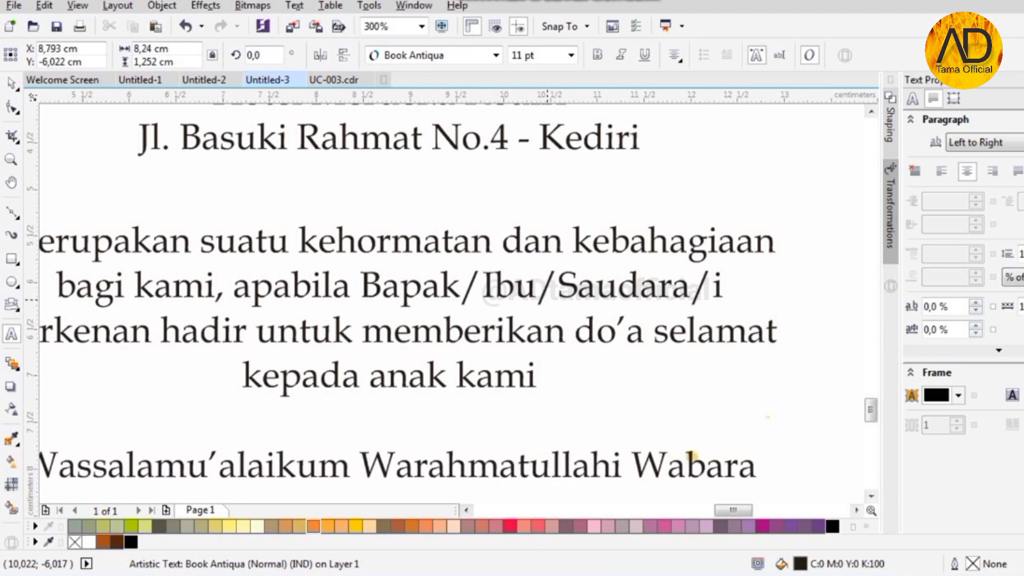
key("F3")
- Start a text block below reading 'Kami yang berbahagia', the father's family name and '&'
left_click(449, 411)
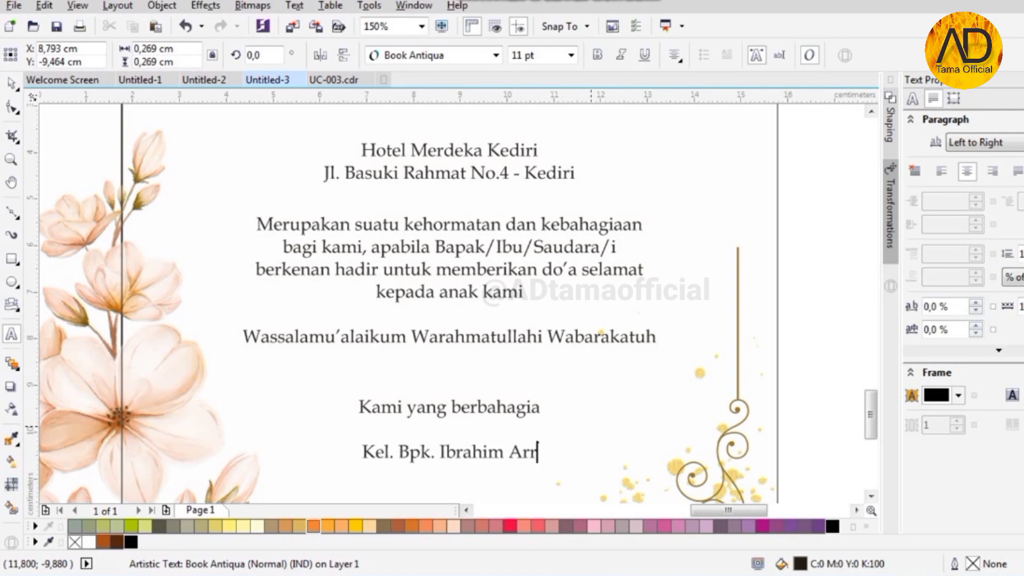
key("Return")
type("&")
key("Return")
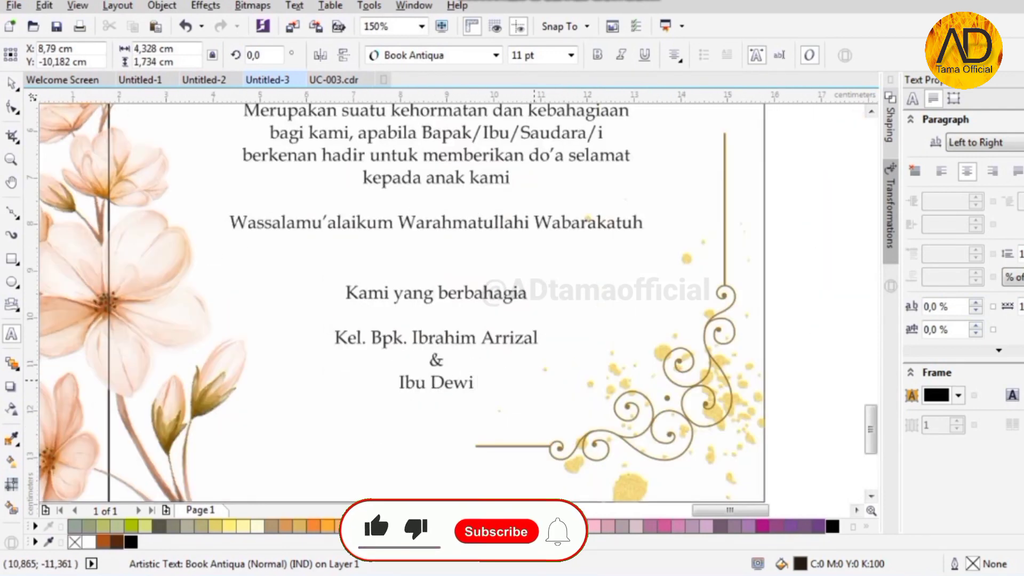
- Finish the signature with the mother's full name and select the closing text objects
left_click(12, 83)
left_click(436, 222)
- Zoom out and delete the stray flower image lying beside the invitation pages
left_click(455, 305, "shift")
scroll(432, 295, "down", 1)
left_click(625, 349)
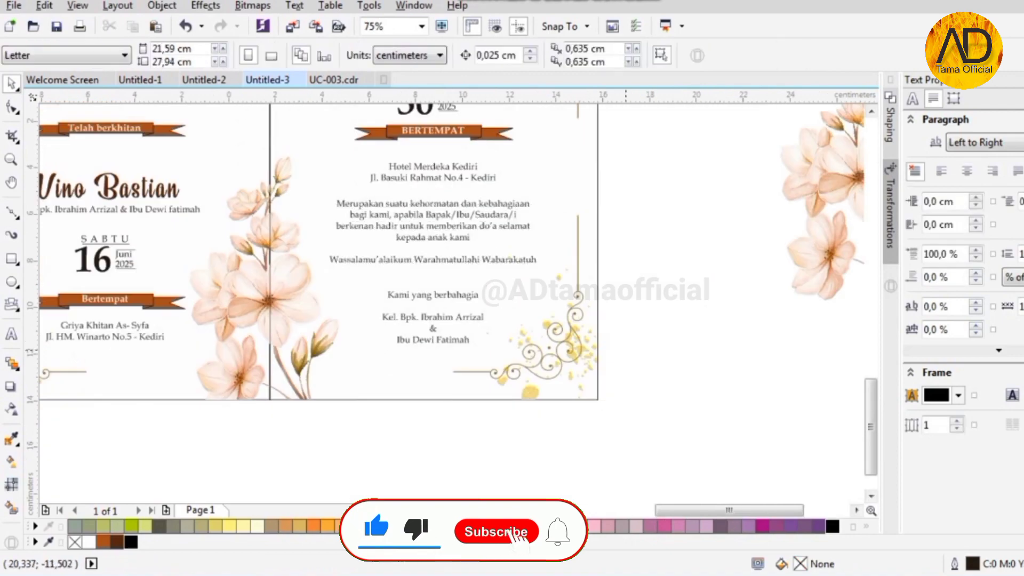
scroll(454, 322, "down", 1)
scroll(449, 186, "up", 1)
scroll(451, 186, "down", 2)
scroll(399, 219, "up", 4)
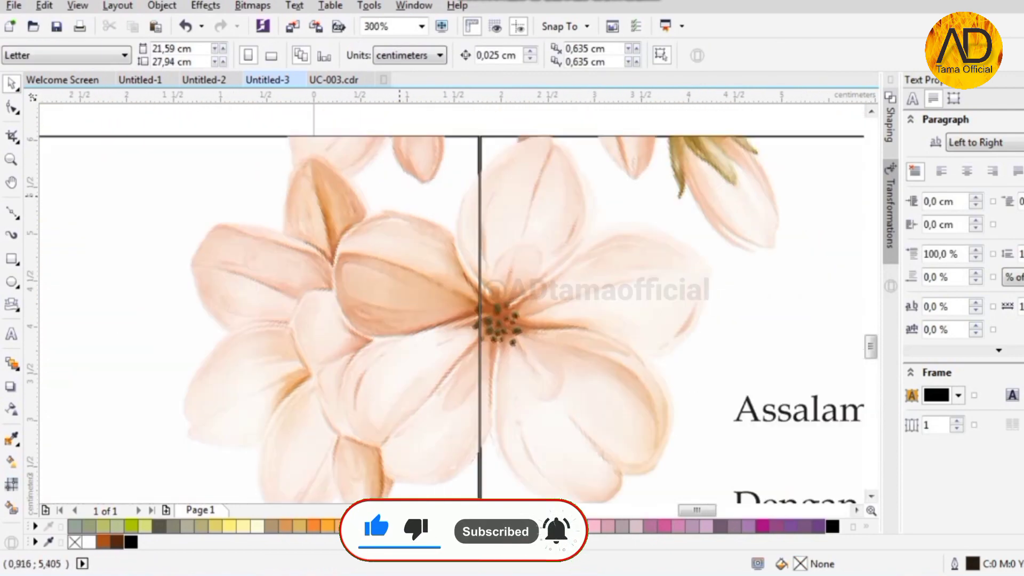
scroll(400, 219, "down", 2)
scroll(399, 218, "up", 3)
scroll(399, 219, "down", 1)
scroll(646, 254, "down", 3)
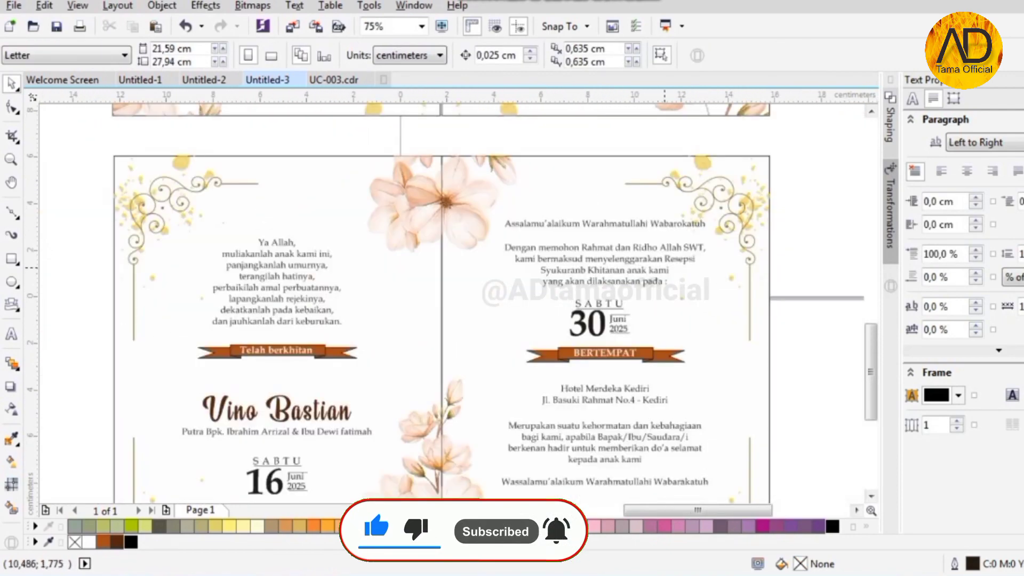
scroll(613, 243, "down", 3)
scroll(591, 154, "up", 3)
scroll(602, 320, "down", 3)
scroll(608, 435, "up", 3)
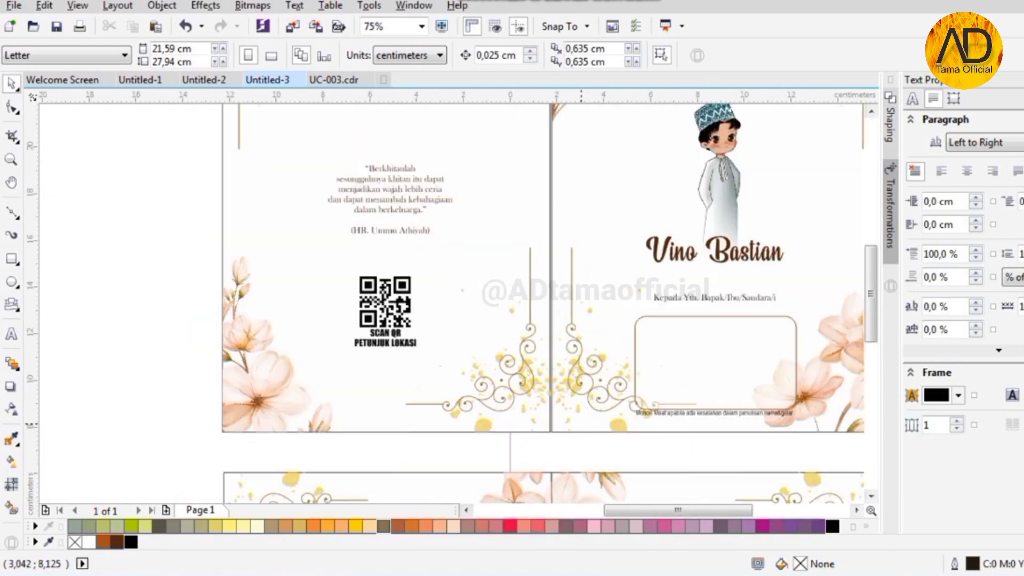
scroll(581, 422, "down", 3)
scroll(533, 374, "up", 2)
left_click(747, 362)
key("Delete")
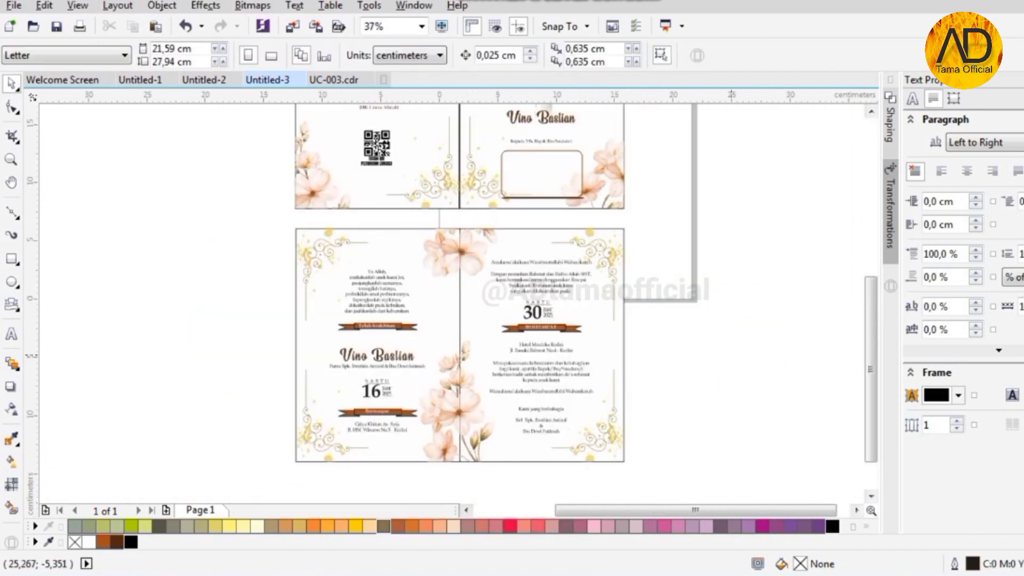
scroll(391, 392, "up", 2)
scroll(391, 392, "up", 2)
scroll(391, 392, "down", 1)
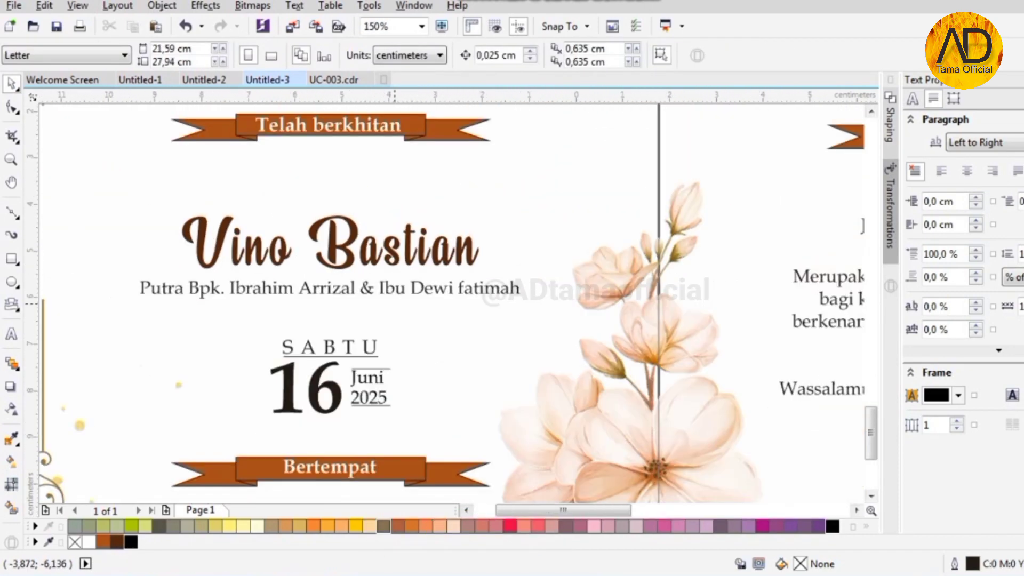
scroll(347, 288, "down", 1)
- Make the venue, invitation, closing, greeting and prayer text rich black (C100 M100 Y100 K100)
left_click_drag(530, 428, 530, 427)
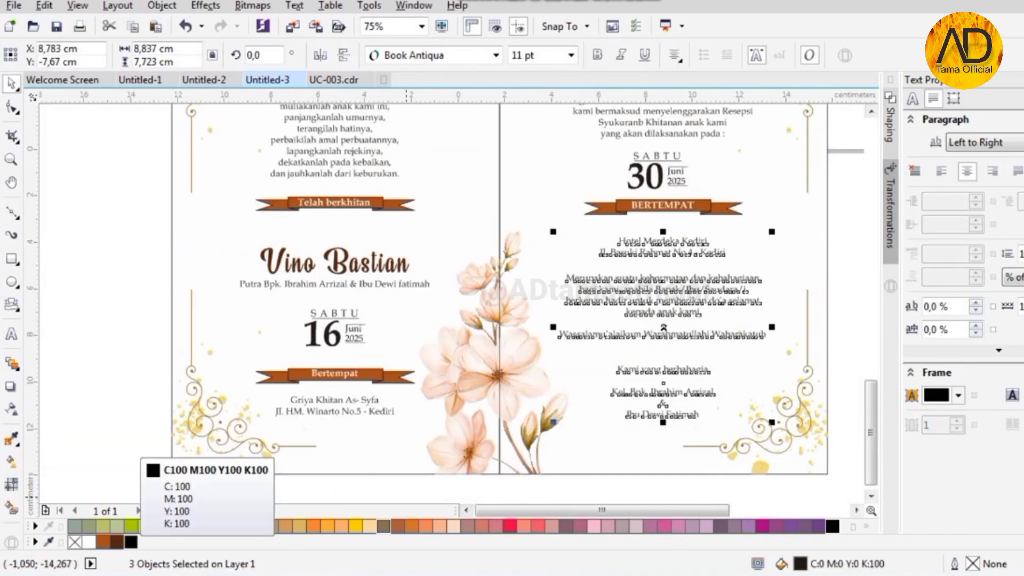
left_click(130, 541)
scroll(295, 483, "down", 1)
scroll(516, 291, "up", 1)
left_click_drag(324, 398, 329, 389)
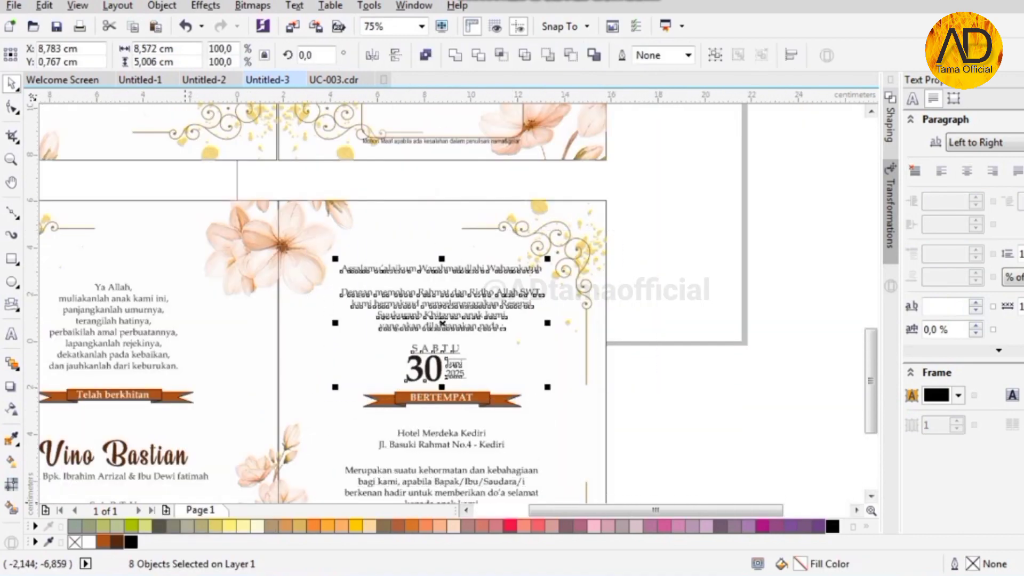
left_click(130, 542)
scroll(616, 356, "down", 1)
scroll(289, 306, "up", 1)
left_click_drag(221, 286, 519, 434)
left_click(131, 541)
scroll(386, 251, "down", 1)
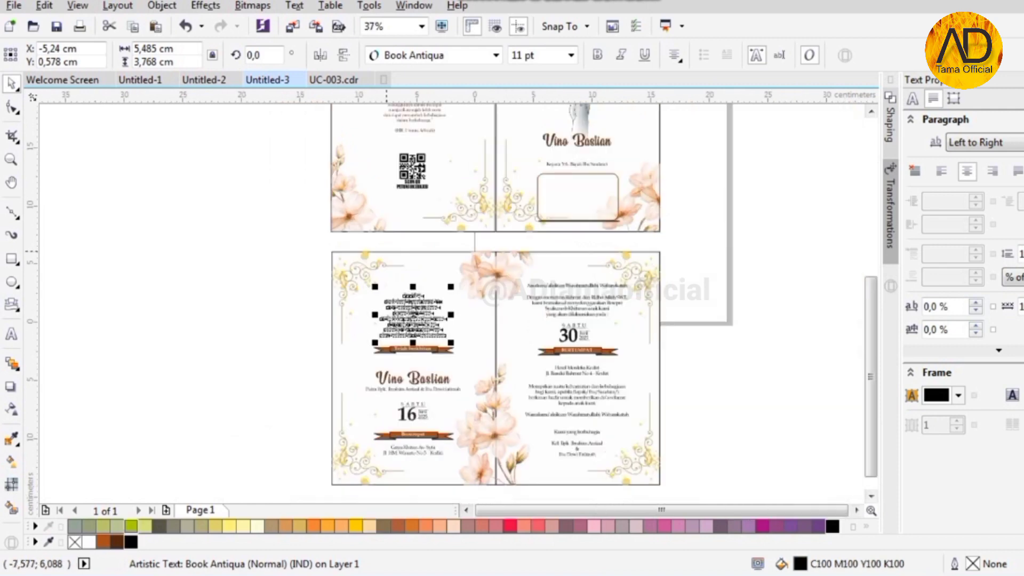
scroll(353, 457, "up", 1)
- Make the Griya Khitan address, Putra line and 16 Juni 2025 date objects rich black too
left_click_drag(253, 475, 569, 421)
left_click(130, 542)
scroll(449, 357, "up", 1)
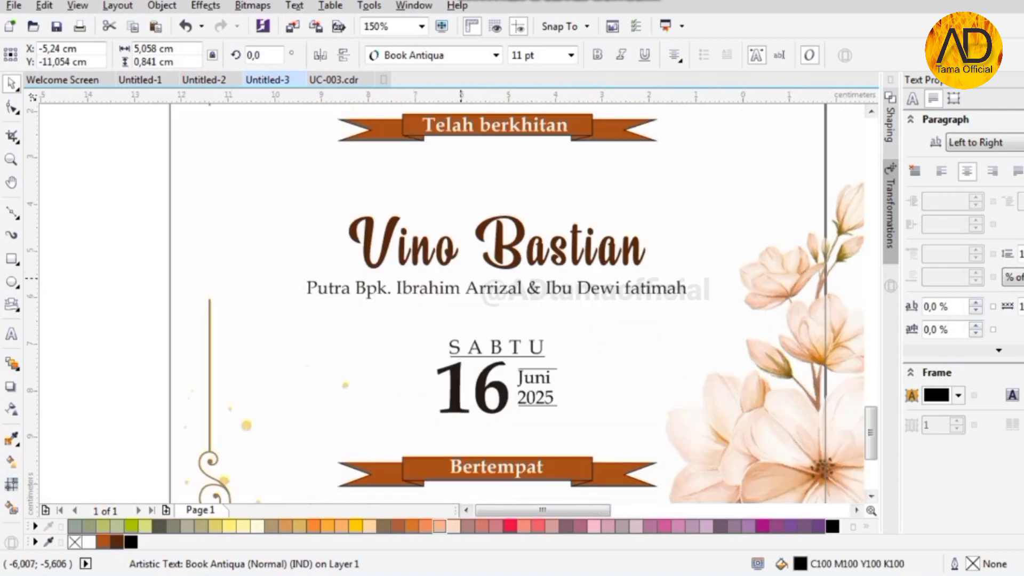
left_click(442, 288)
left_click(131, 542)
scroll(525, 350, "up", 2)
left_click(489, 332)
scroll(490, 333, "down", 2)
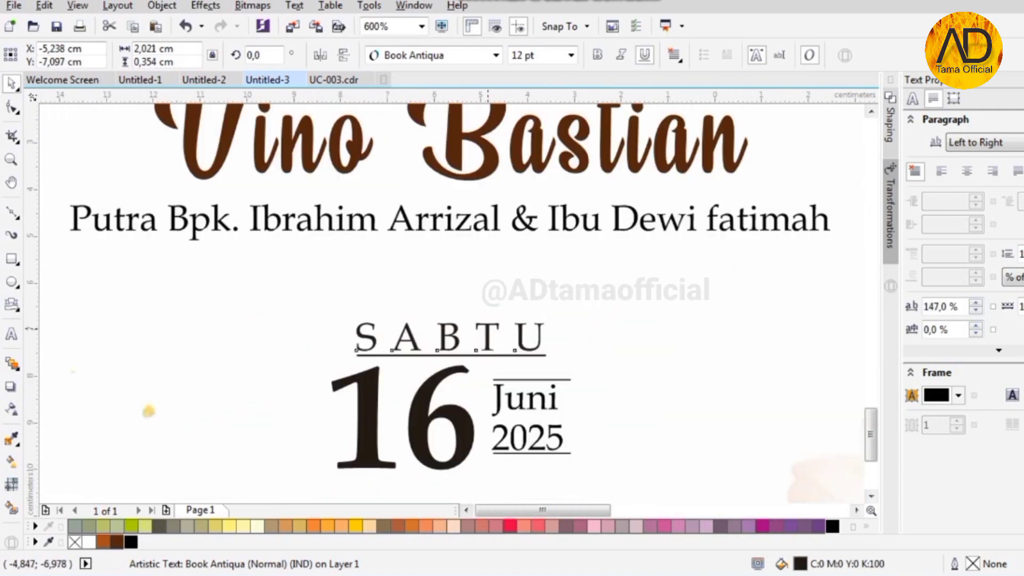
left_click_drag(126, 300, 549, 413)
left_click(131, 541)
scroll(242, 383, "down", 1)
scroll(769, 168, "up", 2)
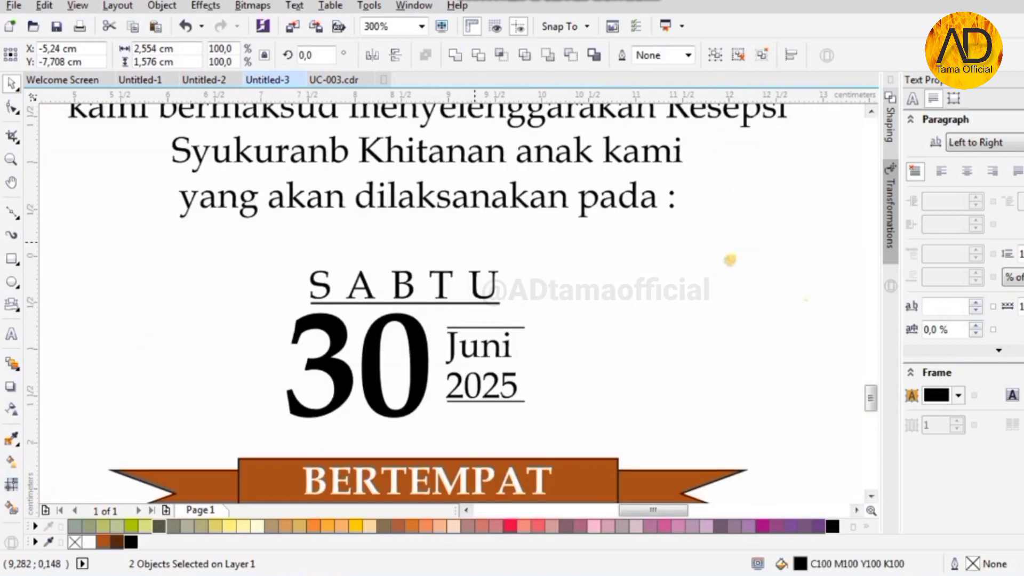
scroll(457, 282, "down", 2)
scroll(495, 397, "down", 2)
scroll(408, 263, "up", 2)
scroll(396, 205, "up", 1)
scroll(382, 284, "down", 1)
left_click_drag(337, 173, 436, 338)
- Undo an accidental title resize and keep the Walimatul Khitan title rich black
left_click(663, 371)
scroll(558, 251, "up", 3)
scroll(568, 336, "down", 2)
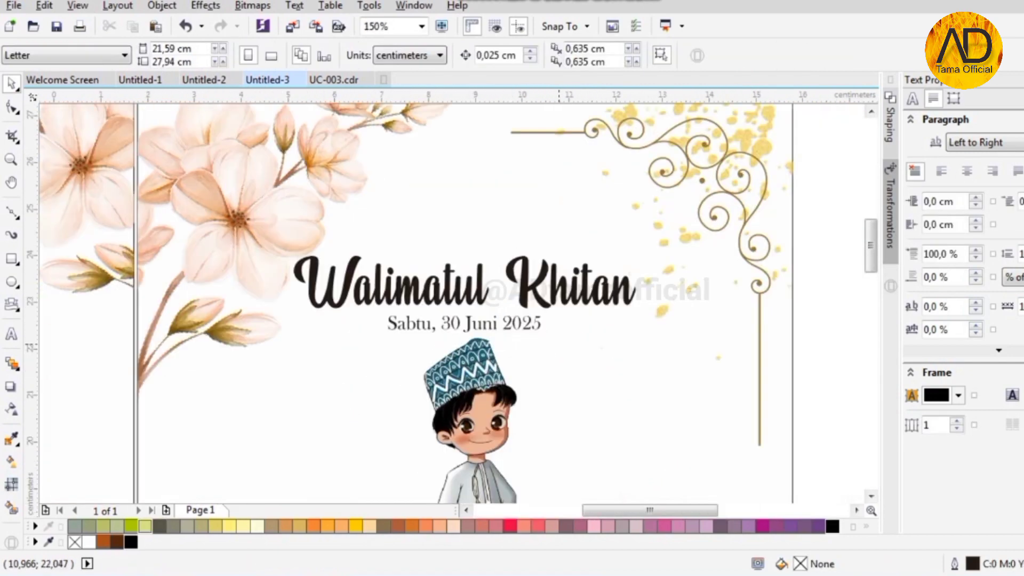
left_click_drag(571, 344, 352, 283)
key("ctrl+z")
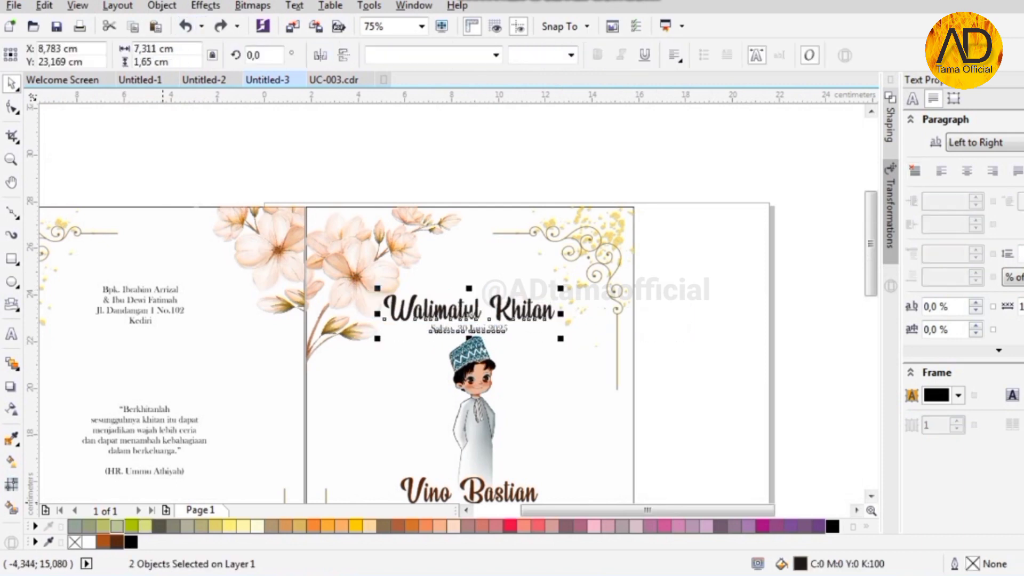
left_click(116, 542)
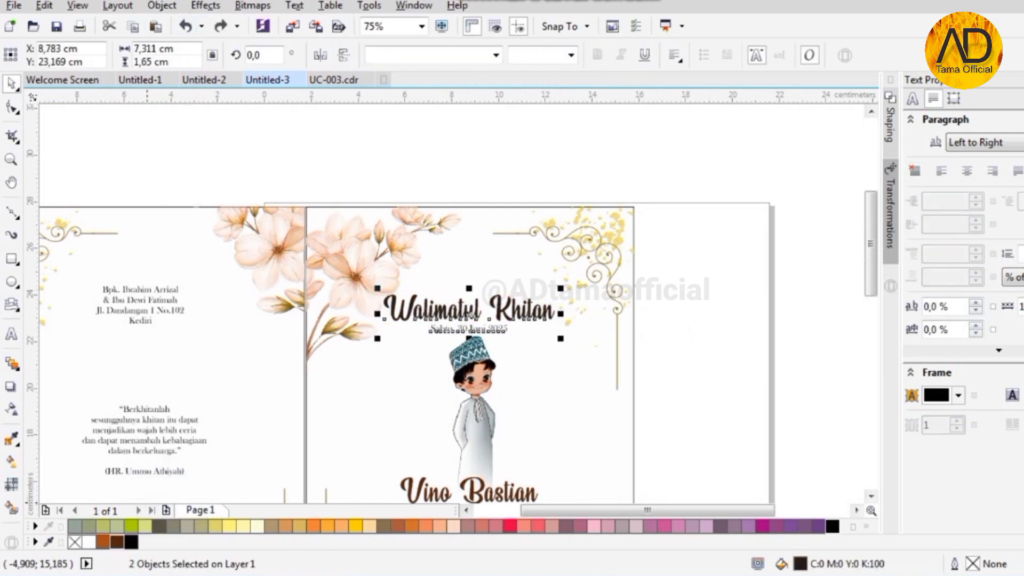
left_click(131, 541)
left_click(678, 391)
- Colour the date line under the cover title dark brown (#54260E)
left_click(480, 331)
scroll(440, 341, "up", 2)
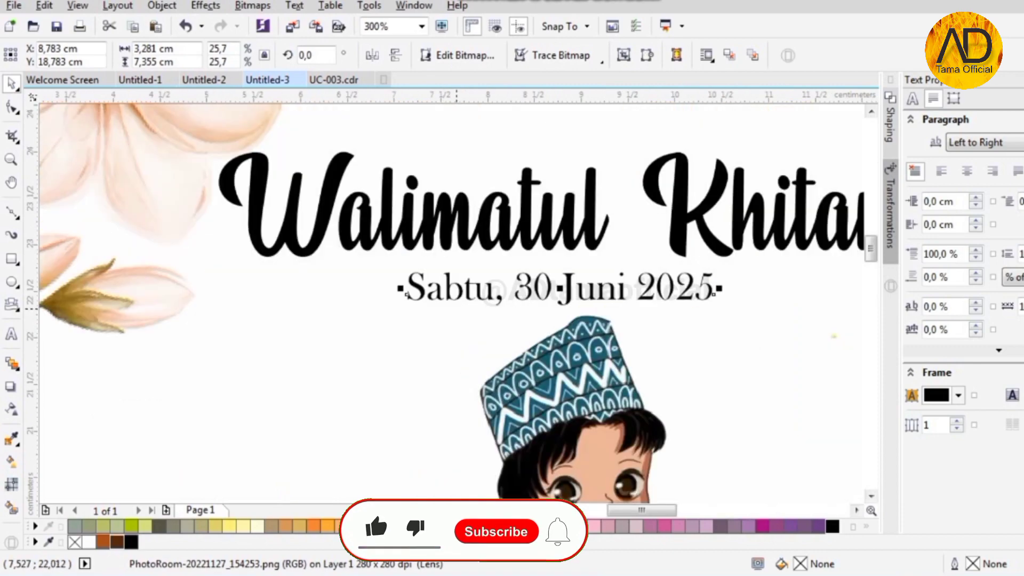
scroll(456, 309, "up", 1)
scroll(433, 285, "down", 1)
left_click(426, 283)
left_click(117, 541)
scroll(294, 264, "down", 2)
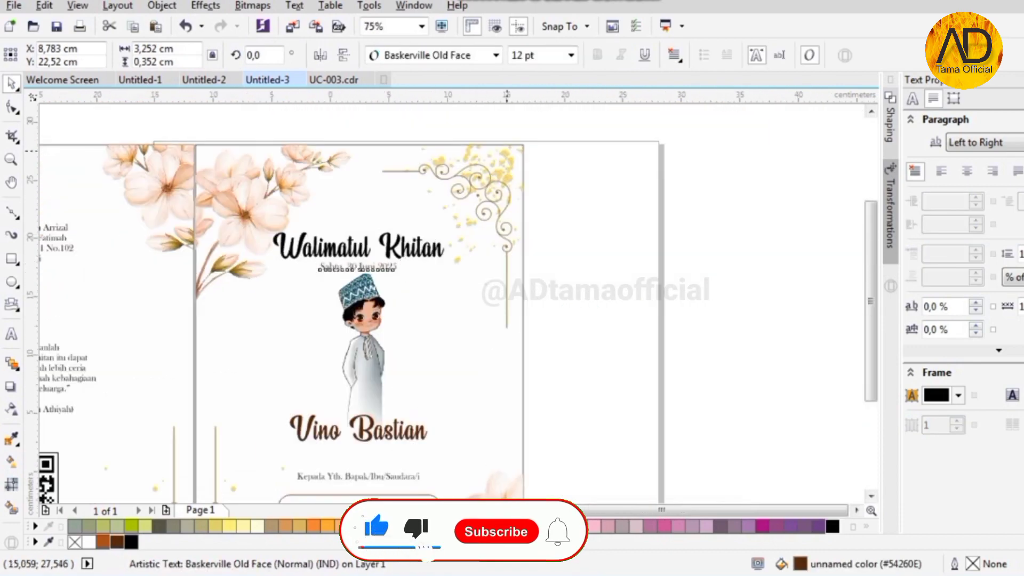
scroll(506, 151, "down", 1)
left_click(534, 213)
scroll(536, 212, "down", 1)
scroll(409, 443, "up", 1)
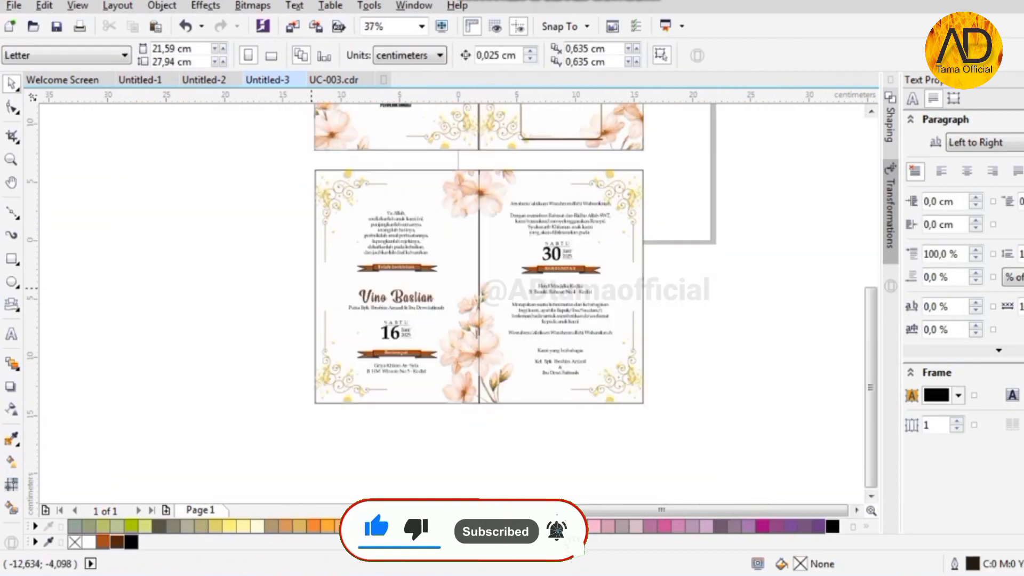
scroll(464, 183, "up", 3)
scroll(469, 276, "down", 3)
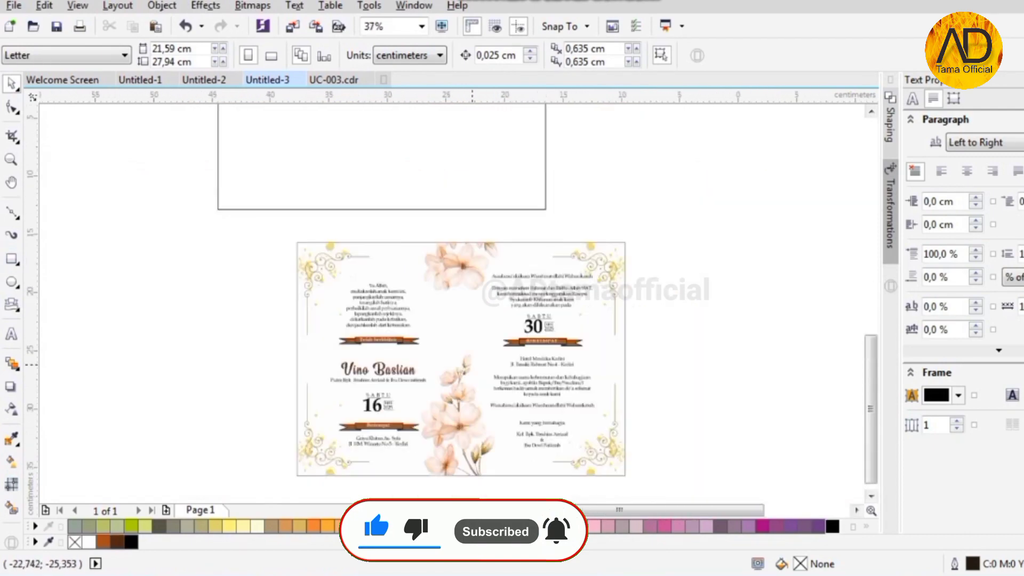